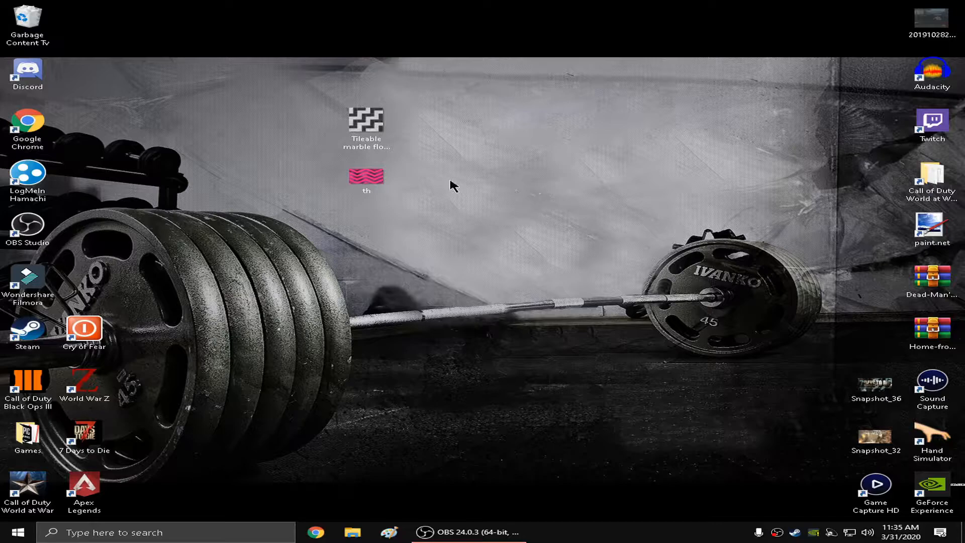
View the marble floor tile texture and the pink chevron image stored on the desktop
double_click(370, 128)
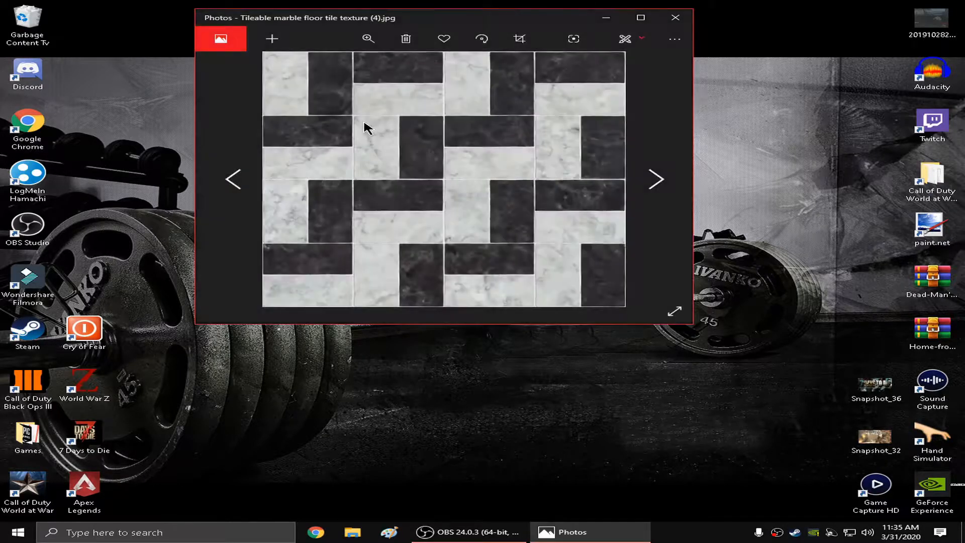
left_click(675, 17)
double_click(366, 176)
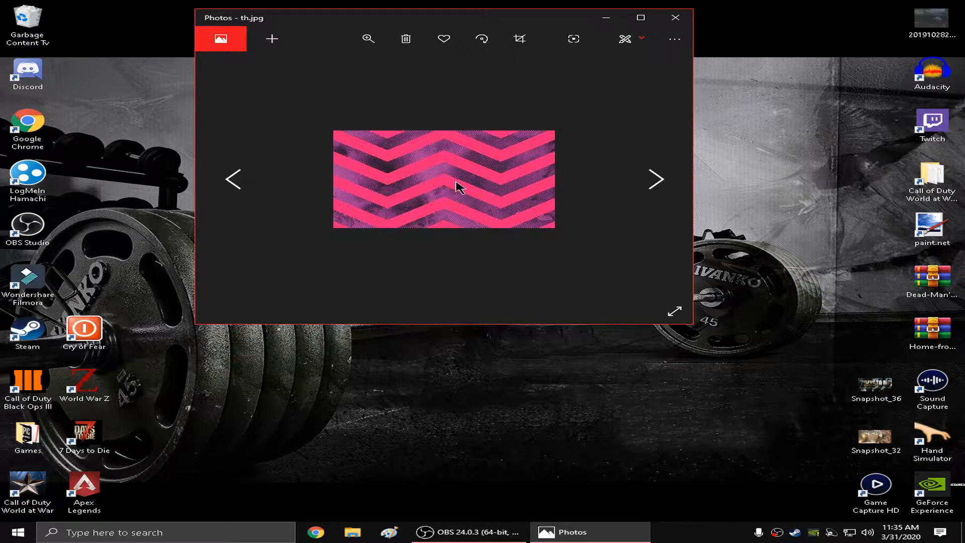
key("alt+F4")
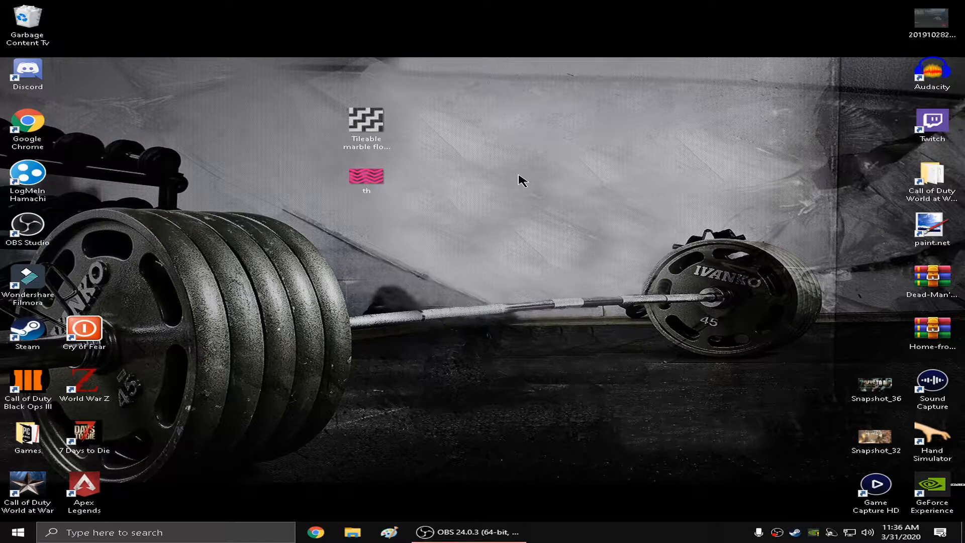
Launch paint.net and open the image th from the desktop
left_click(924, 227)
left_click(814, 227)
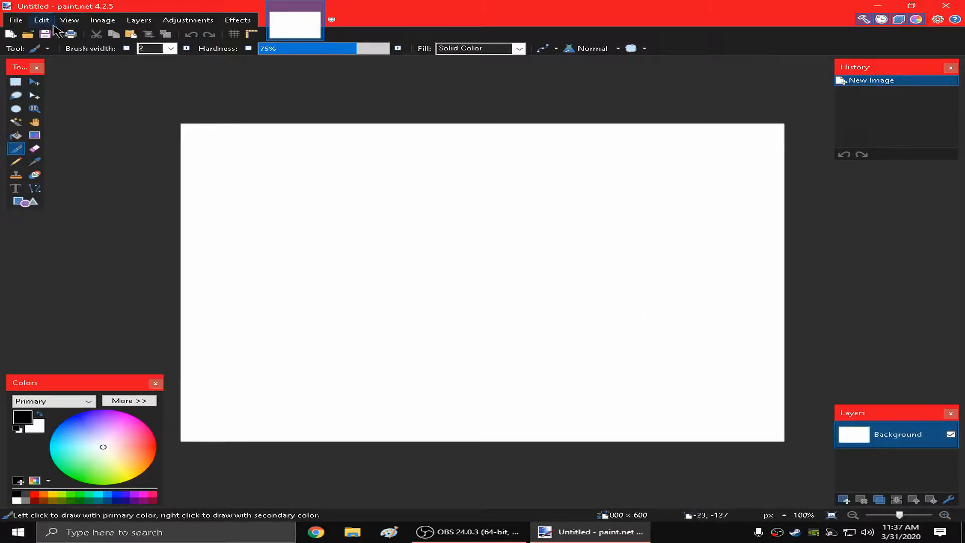
left_click(15, 20)
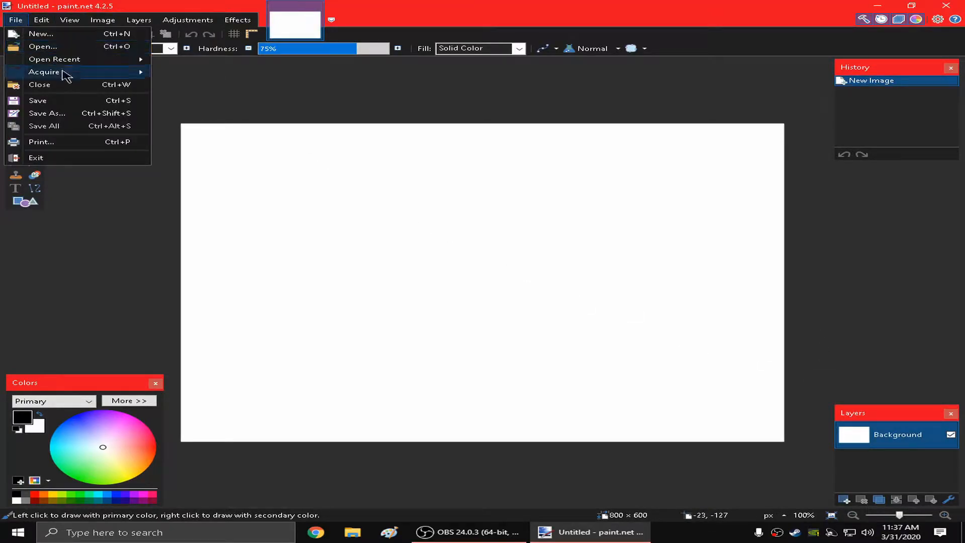
left_click(56, 47)
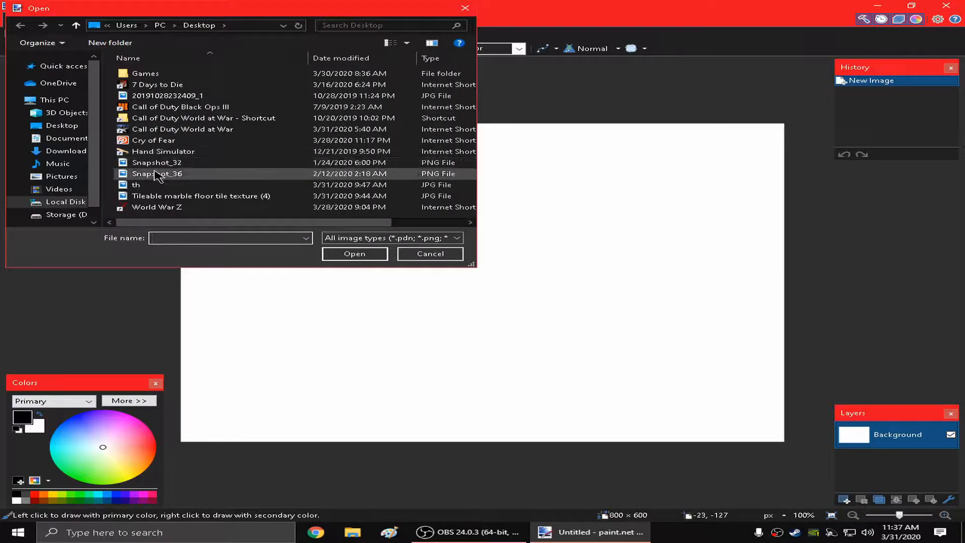
left_click(55, 125)
left_click(136, 184)
left_click(363, 254)
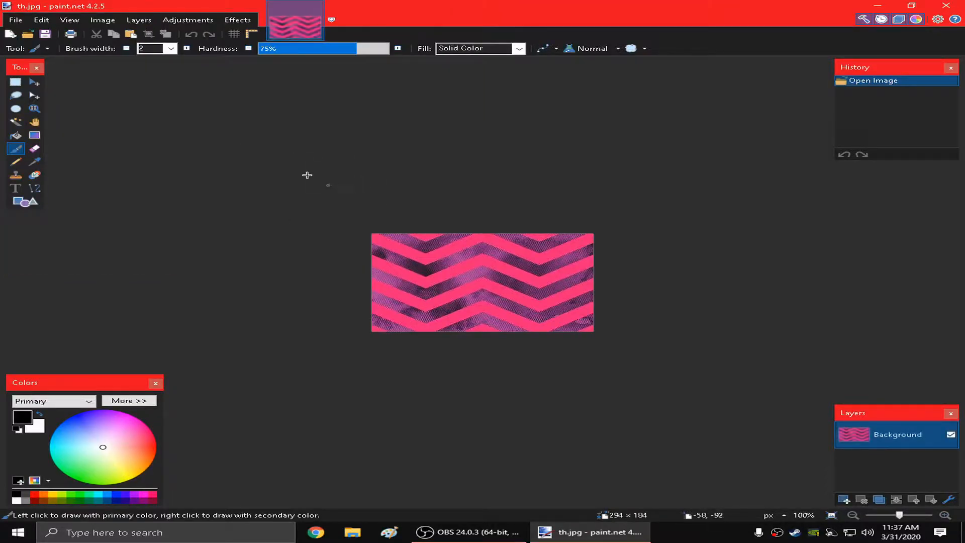
Resize the chevron image to 1024 × 1024 pixels without maintaining the aspect ratio
left_click(95, 22)
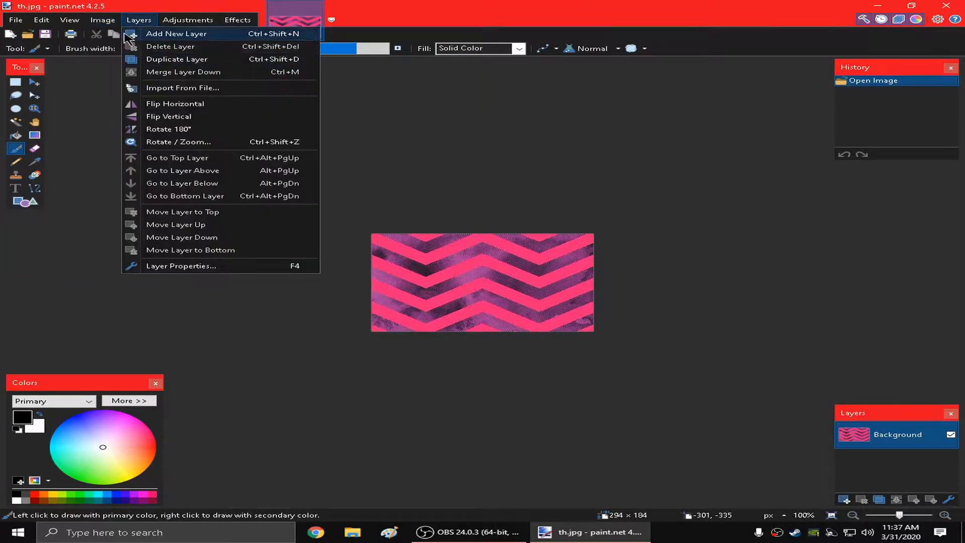
left_click(115, 47)
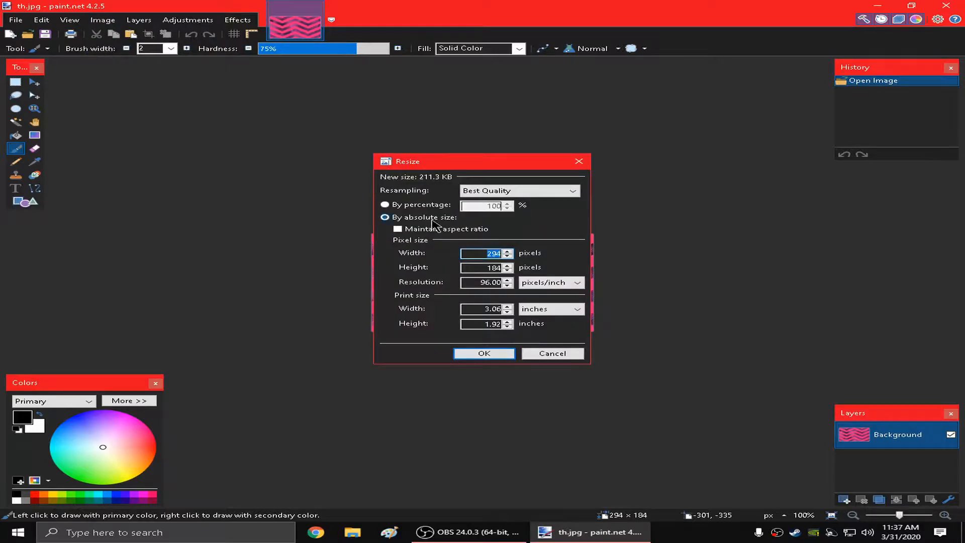
type("1024")
key("Tab")
key("BackSpace")
type("1024")
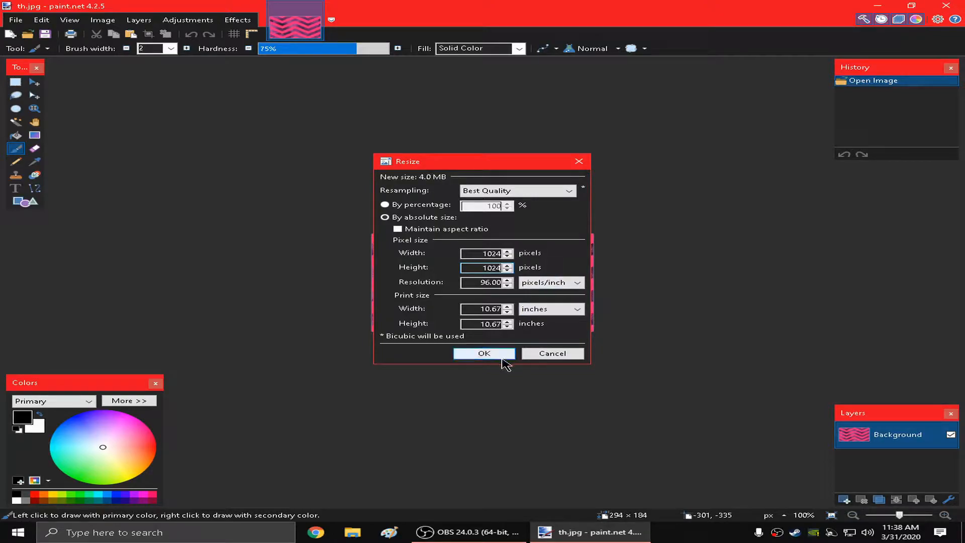
left_click(510, 358)
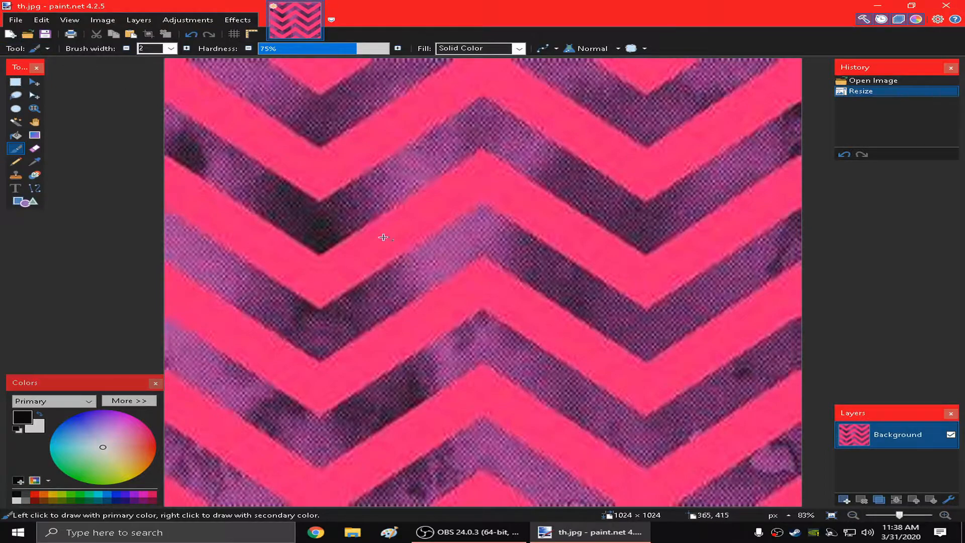
Save the resized chevron image to the desktop as pink_wall in TGA format, keeping auto-detect bit depth and RLE compression
left_click(16, 20)
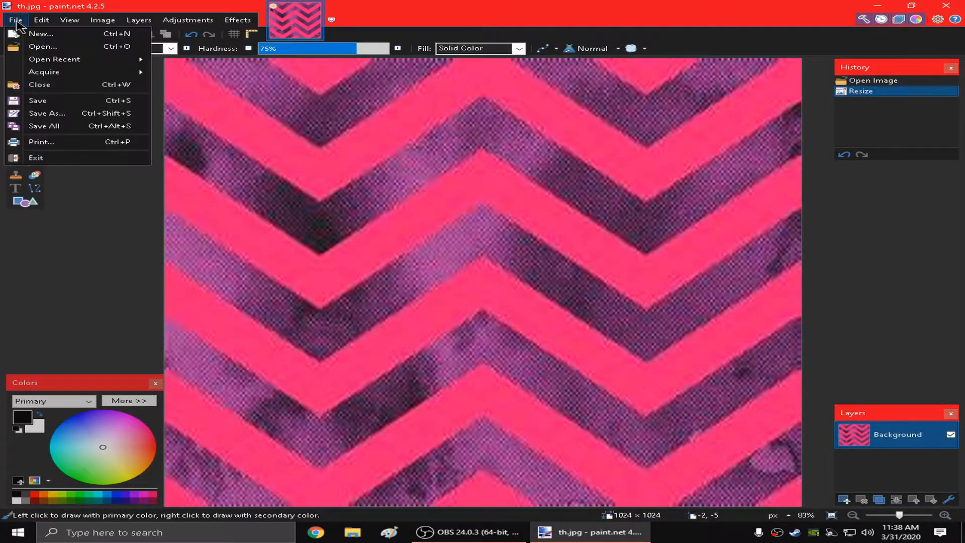
left_click(71, 113)
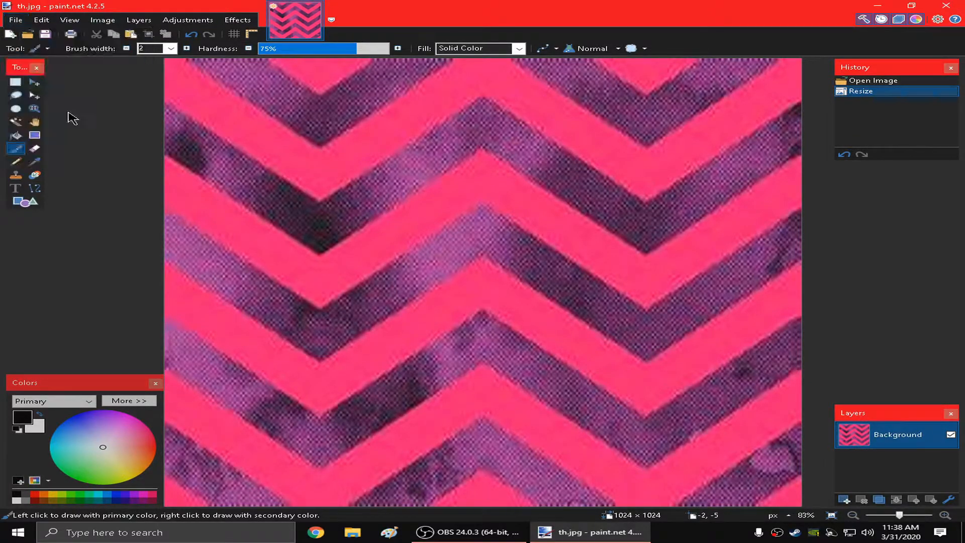
key("BackSpace")
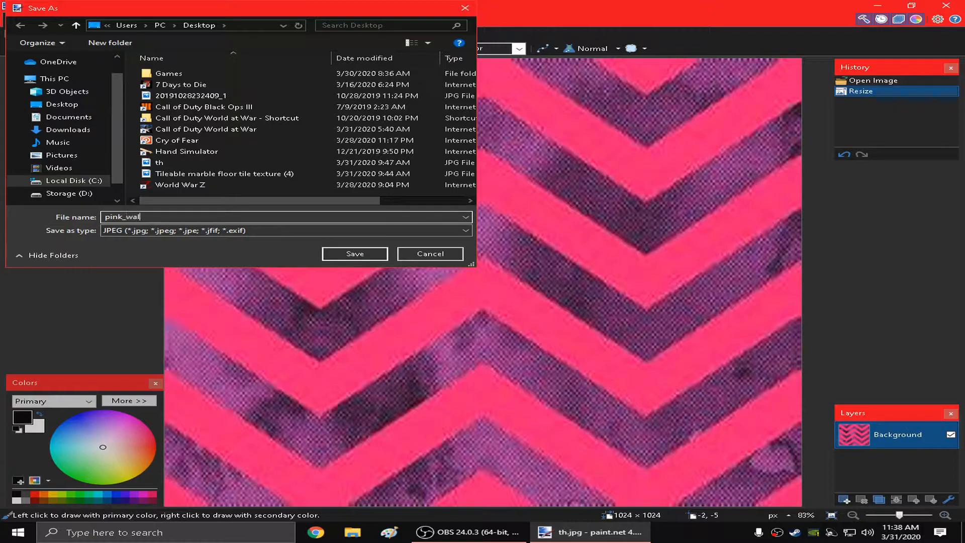
left_click(317, 235)
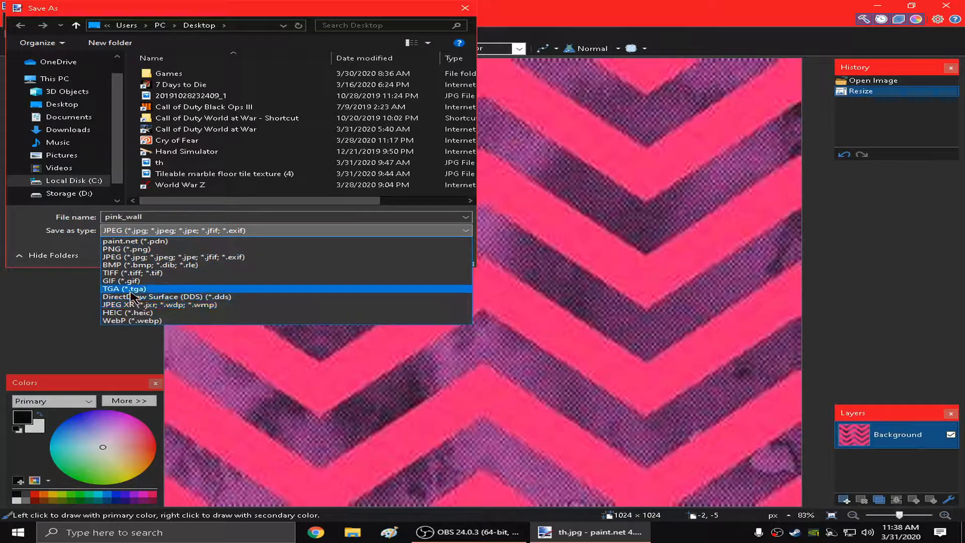
left_click(114, 290)
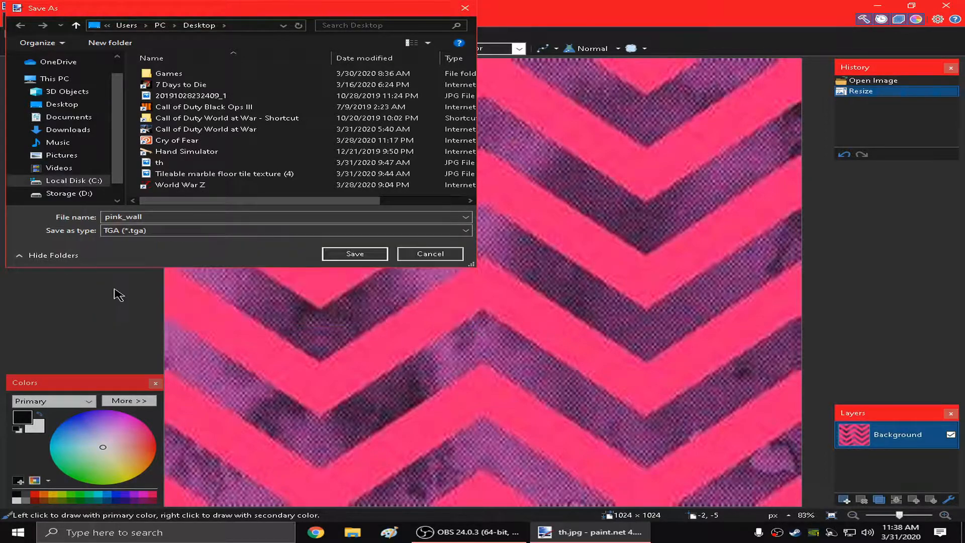
left_click(355, 254)
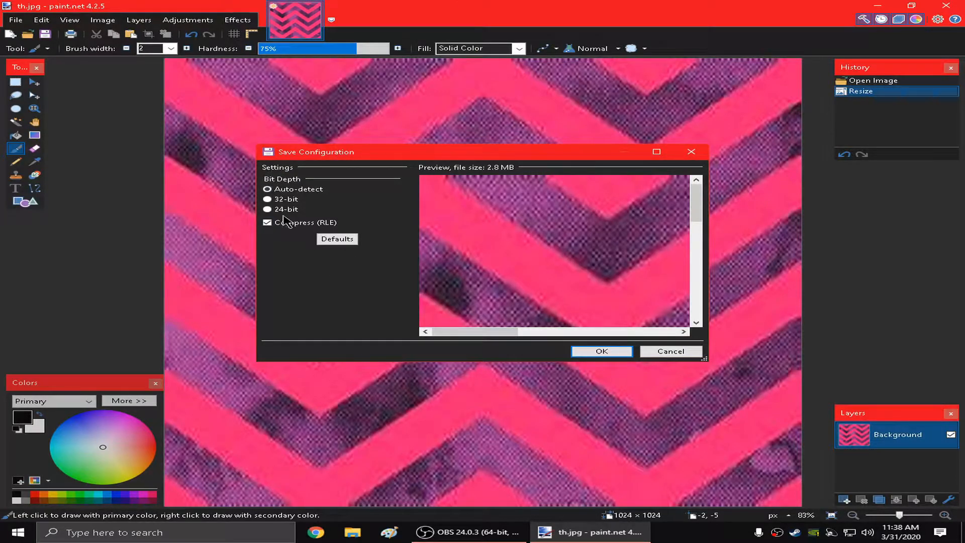
left_click(601, 351)
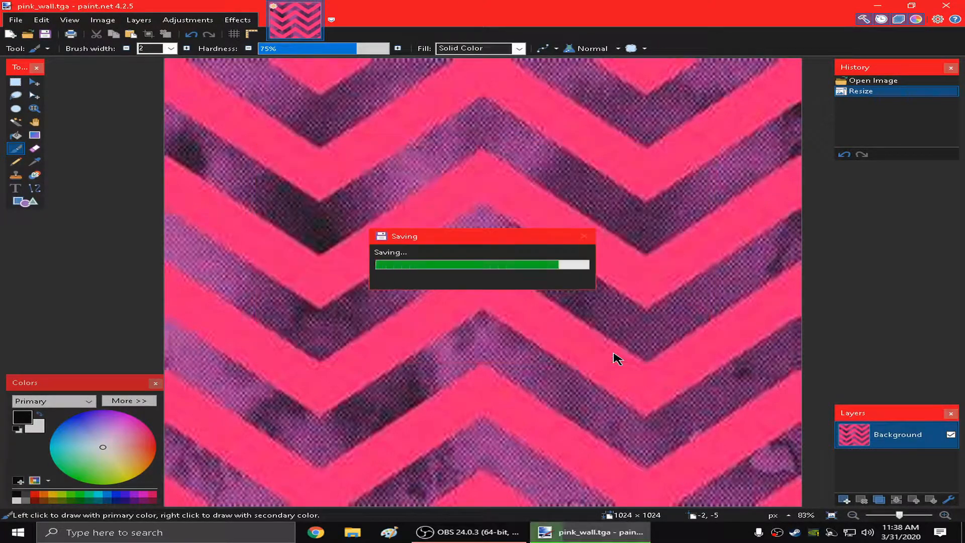
Open the image Tileable marble floor tile texture (4) and resize it to 1024 × 1024 pixels
left_click(16, 19)
left_click(30, 45)
left_click(201, 207)
left_click(354, 254)
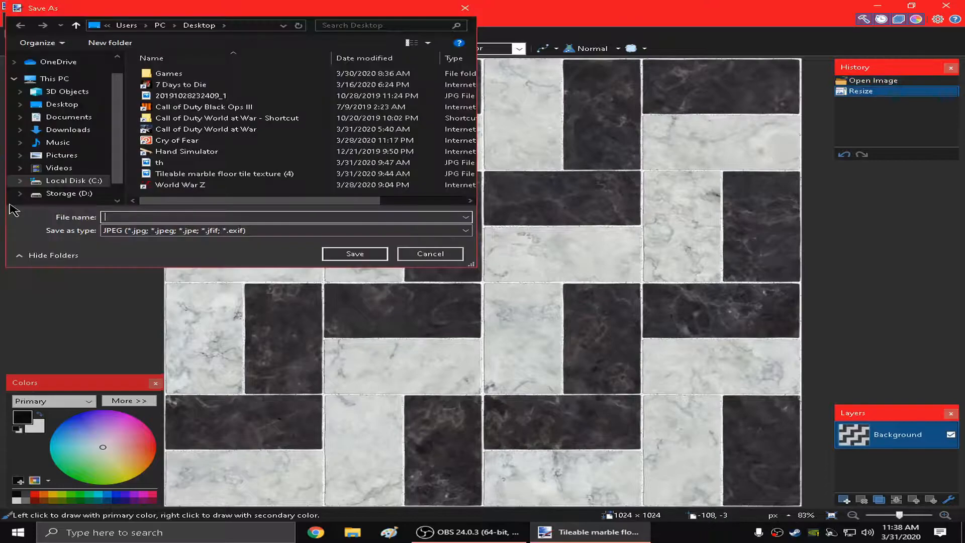
Save the resized marble floor image to the desktop under the name cool_floor
type("cool_floor")
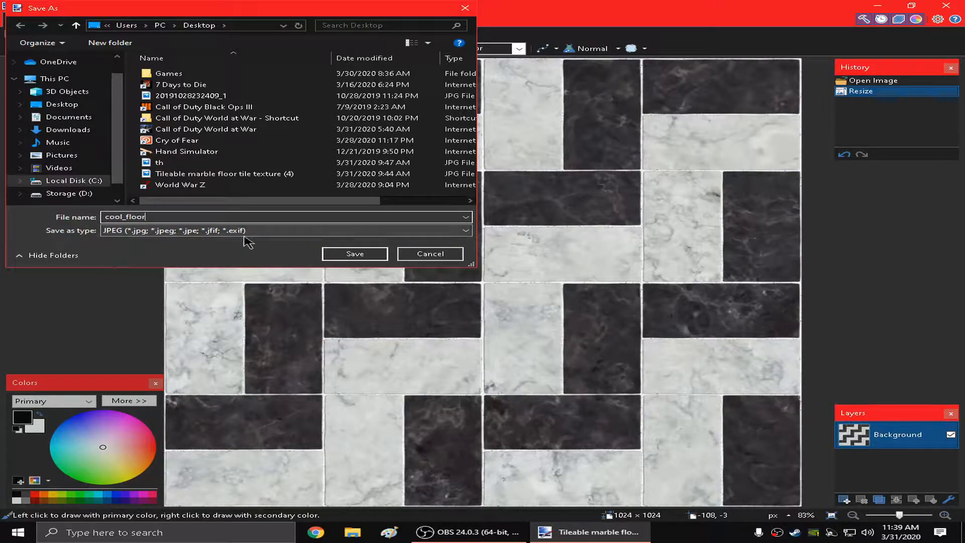
left_click(354, 253)
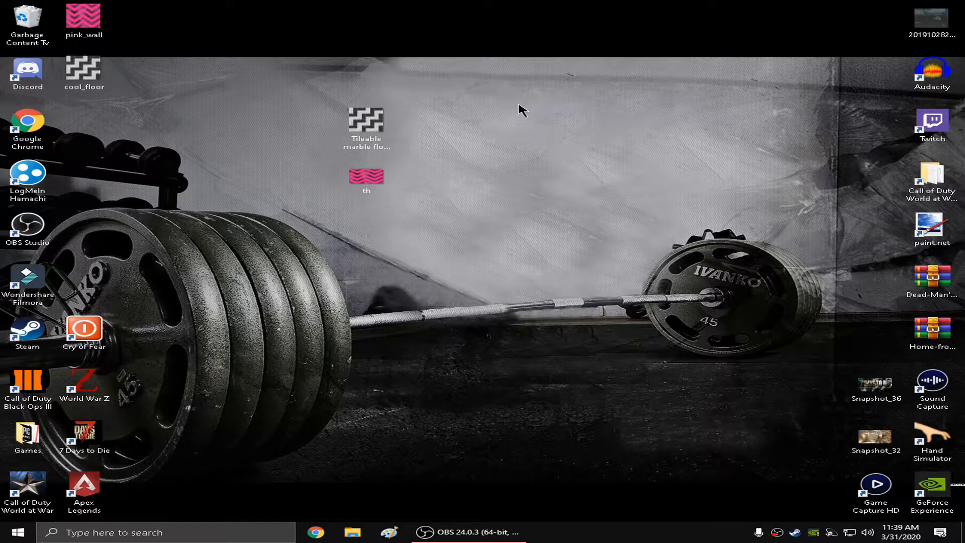
Move pink_wall and cool_floor beside the original images on the desktop, and open pink_wall briefly to check it
left_click(83, 70)
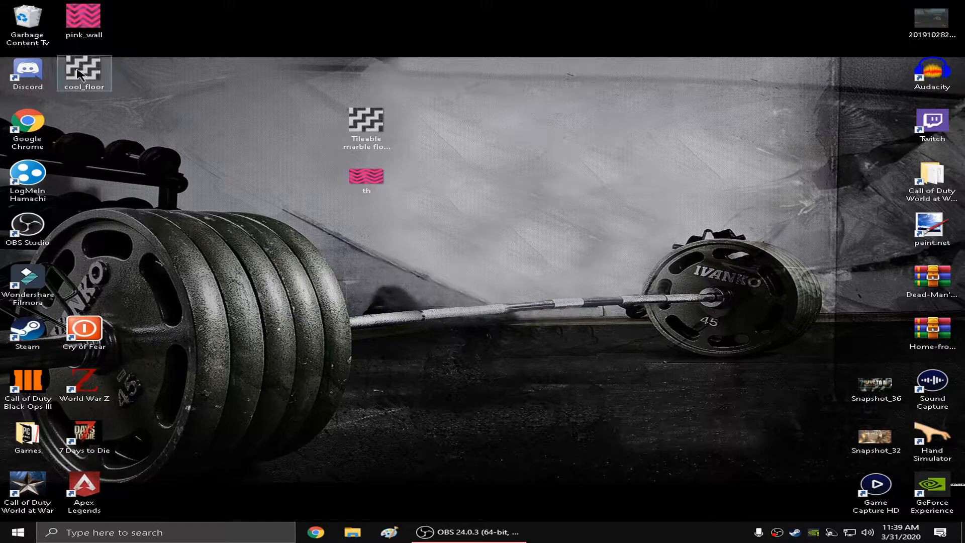
left_click(84, 20, "ctrl")
left_click_drag(86, 23, 583, 141)
double_click(534, 122)
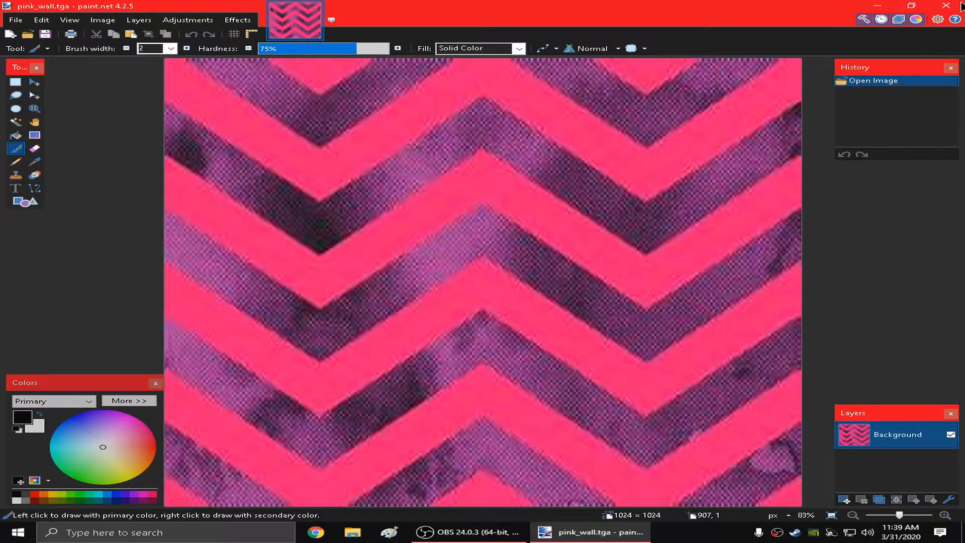
left_click(945, 6)
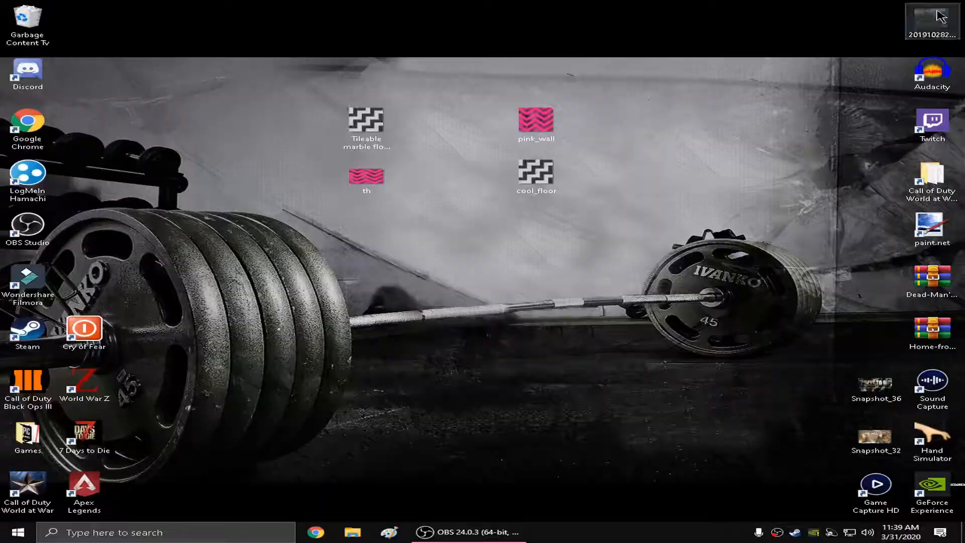
Open the raw\images folder of Call of Duty World at War and place the pink_wall and cool_floor textures in it
double_click(918, 181)
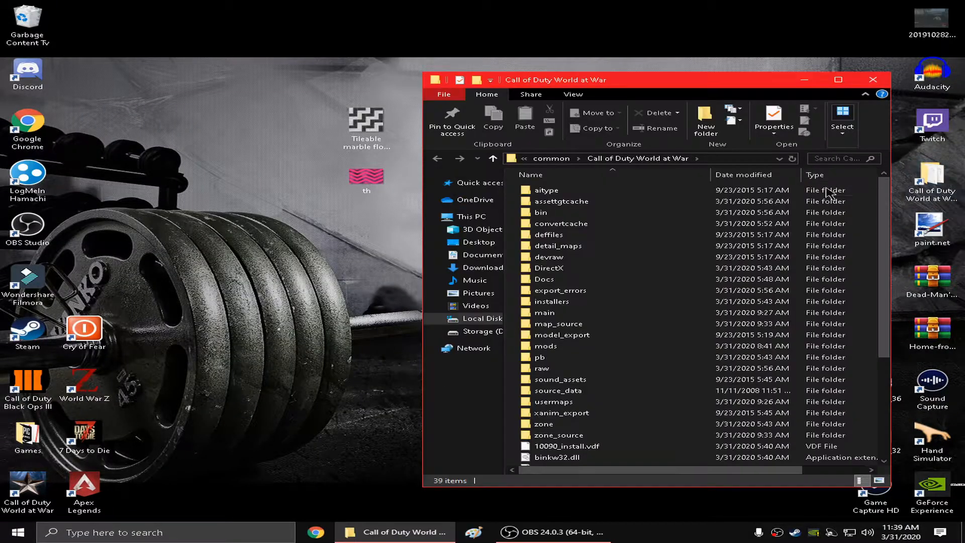
double_click(542, 368)
left_click_drag(565, 82, 774, 82)
double_click(758, 368)
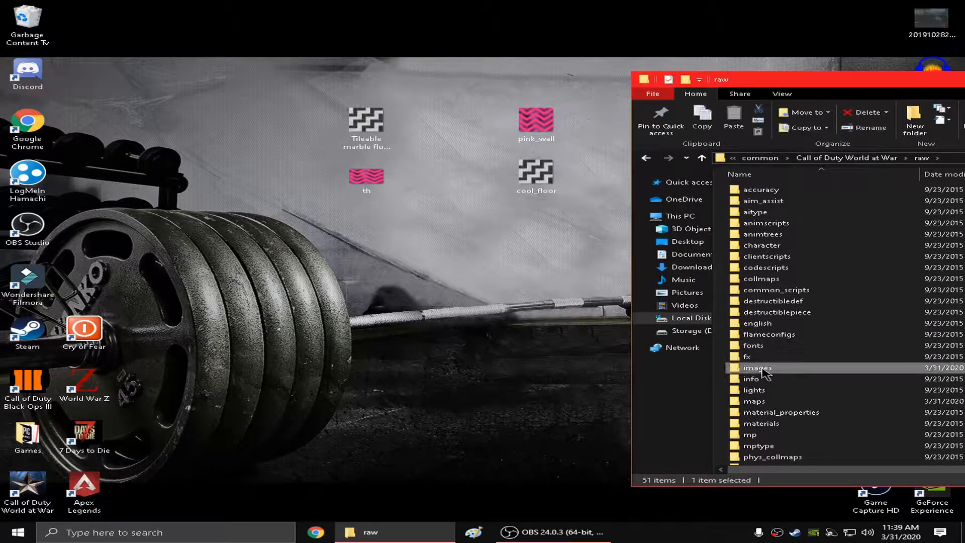
left_click_drag(567, 216, 724, 258)
left_click(785, 392)
Go to the bin folder of Call of Duty World at War and launch asset_manager
left_click_drag(766, 82, 610, 80)
left_click(416, 141)
double_click(510, 200)
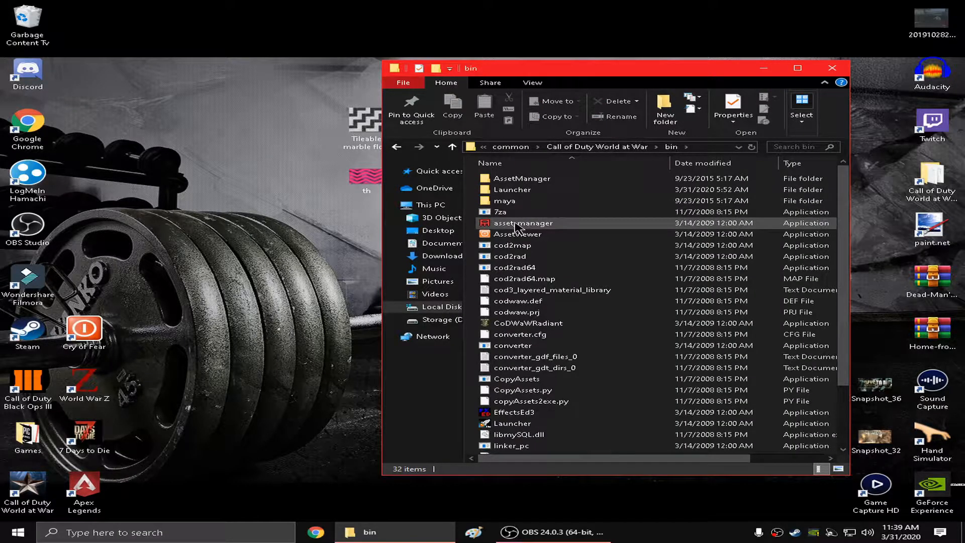
double_click(516, 224)
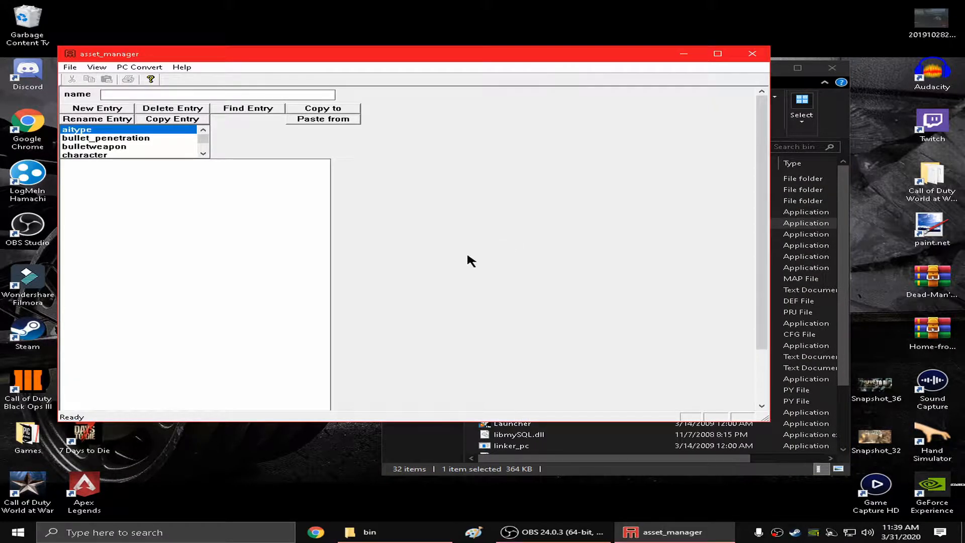
left_click_drag(263, 53, 423, 107)
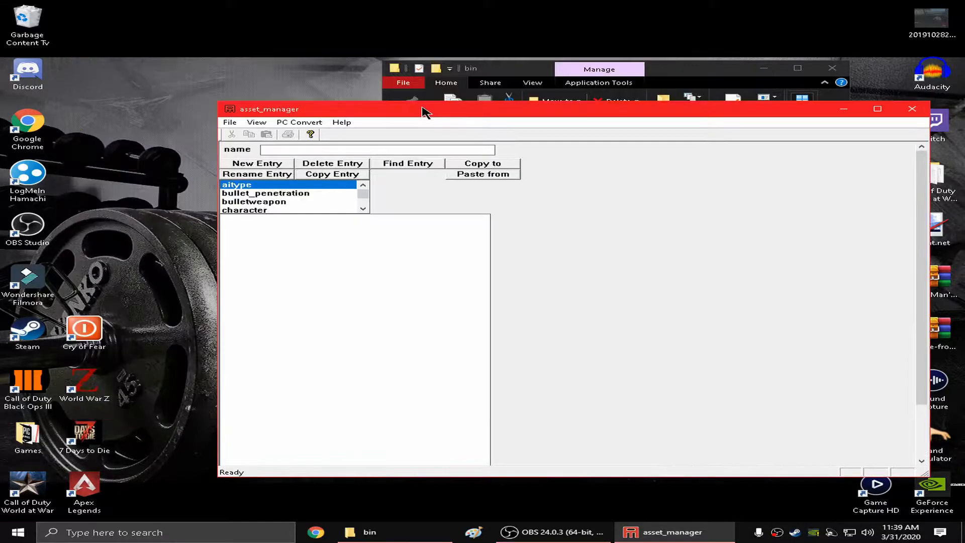
left_click_drag(359, 113, 282, 57)
Create a new asset file and choose material as the asset type
left_click(153, 67)
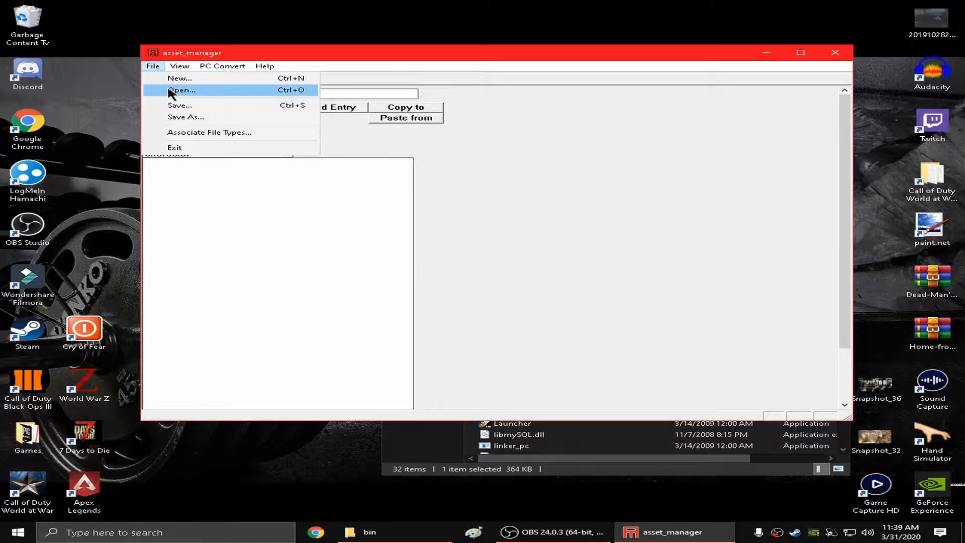
left_click(170, 78)
left_click_drag(287, 154, 287, 154)
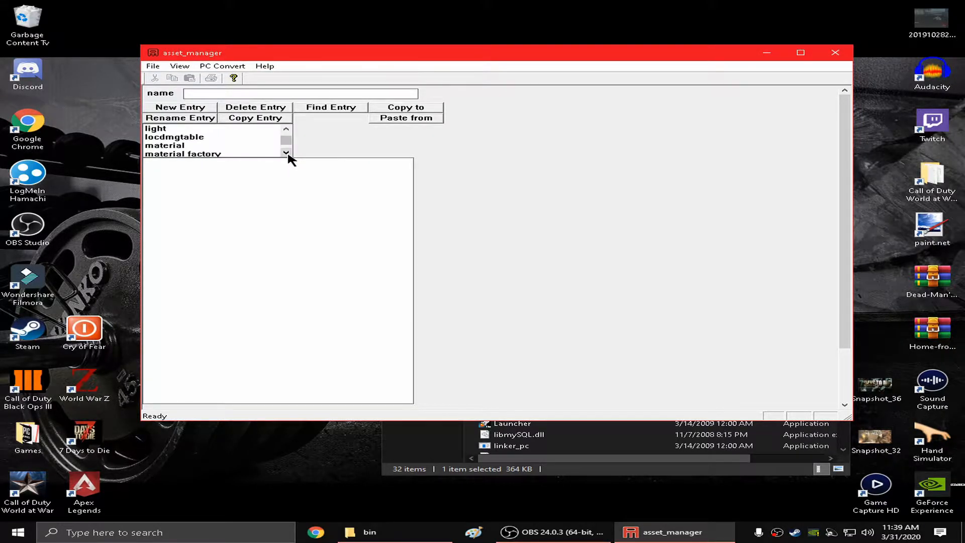
left_click(183, 147)
Save the new asset file in the source_data folder as youtube in Game data (*.gdt) format
left_click(153, 67)
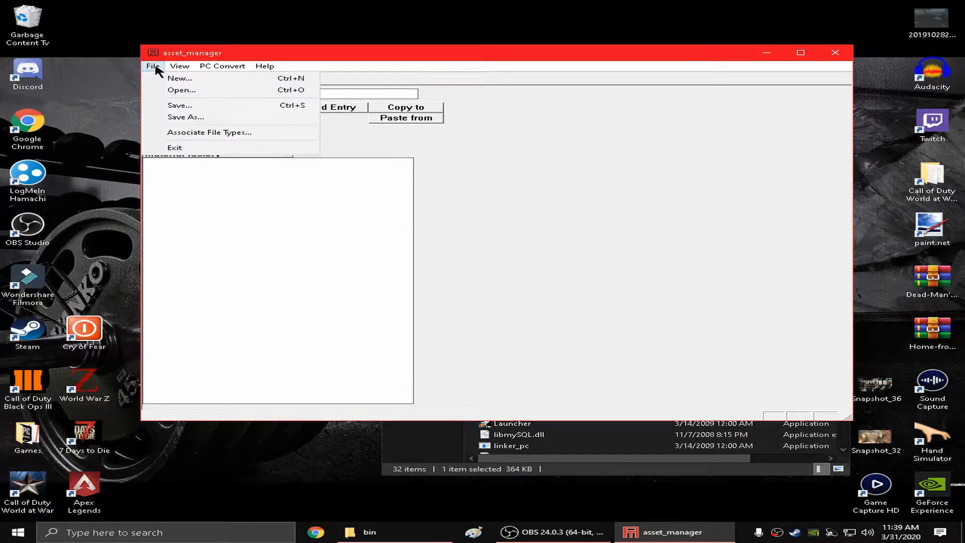
left_click(194, 118)
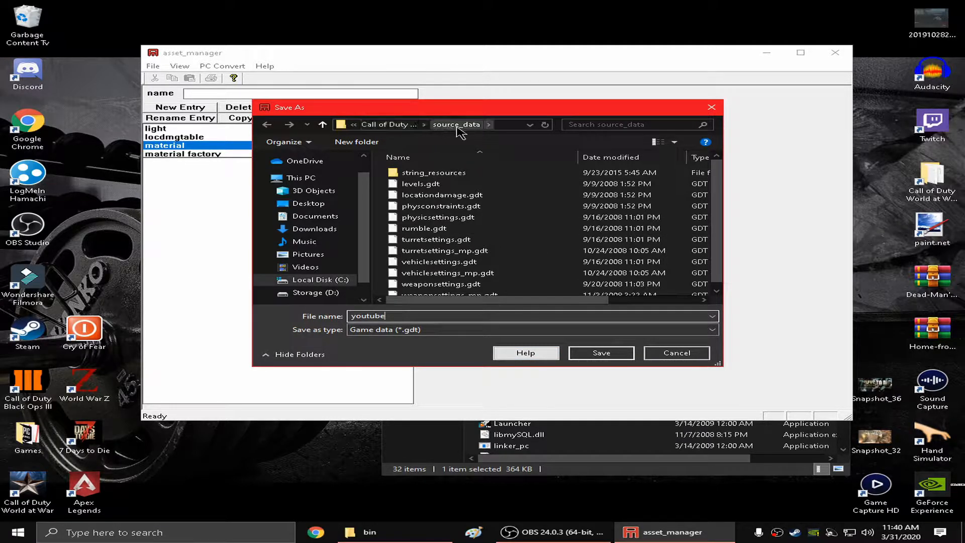
left_click(598, 354)
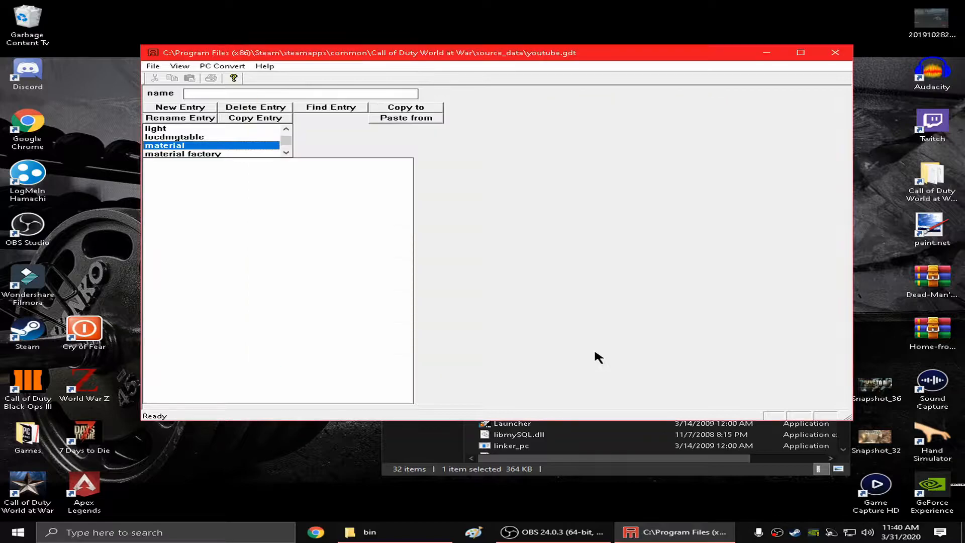
left_click(152, 66)
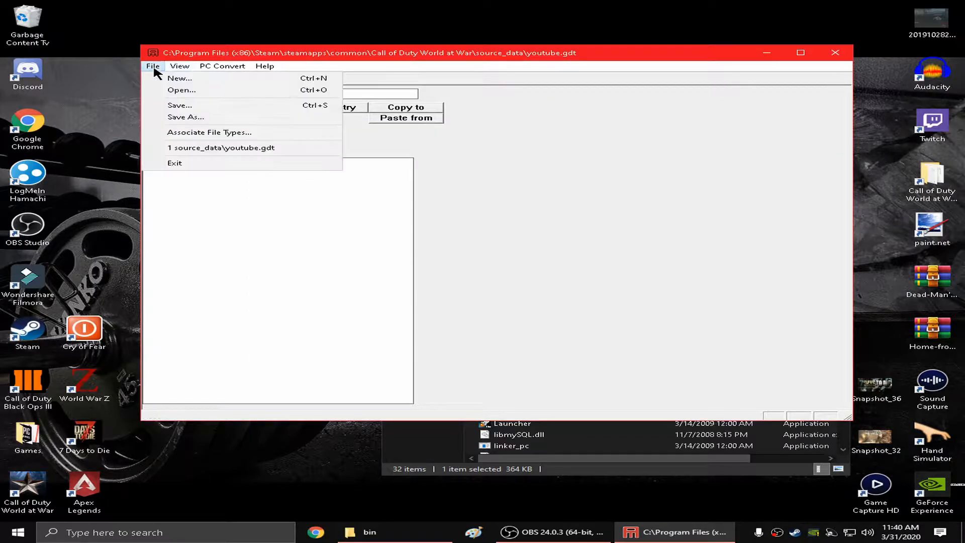
Open youtube.gdt from the source_data folder and select material as the asset type
left_click(180, 91)
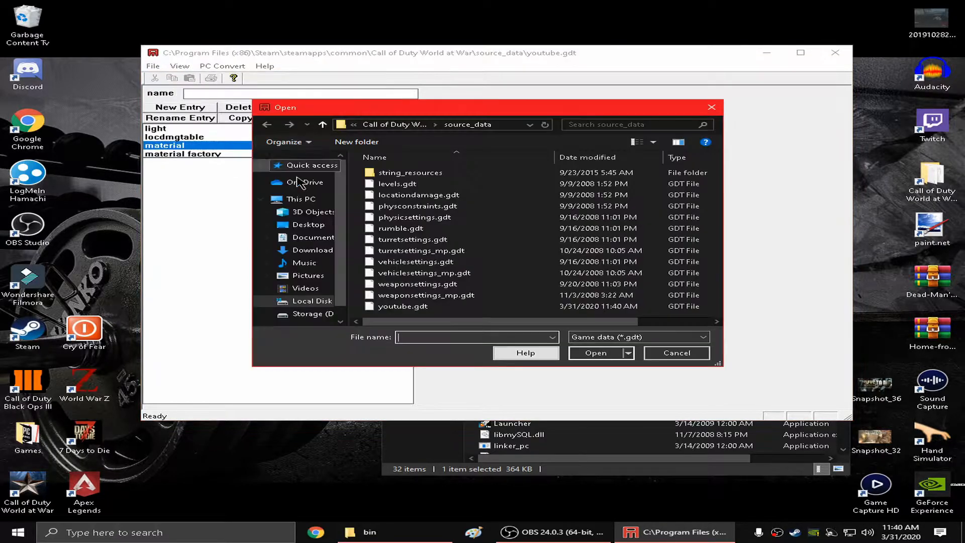
left_click(414, 308)
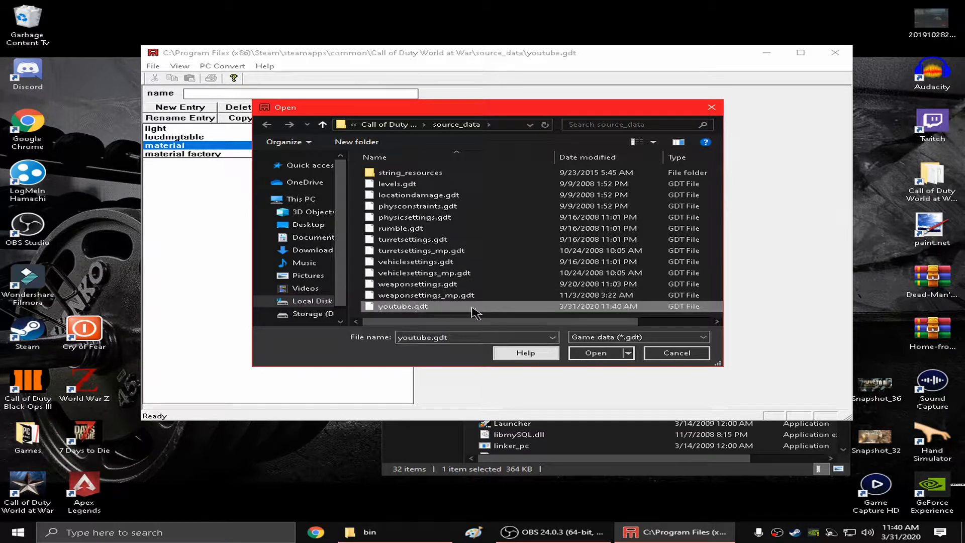
left_click(594, 353)
left_click(286, 153)
left_click(286, 153)
left_click(286, 153)
left_click(286, 153)
left_click(286, 153)
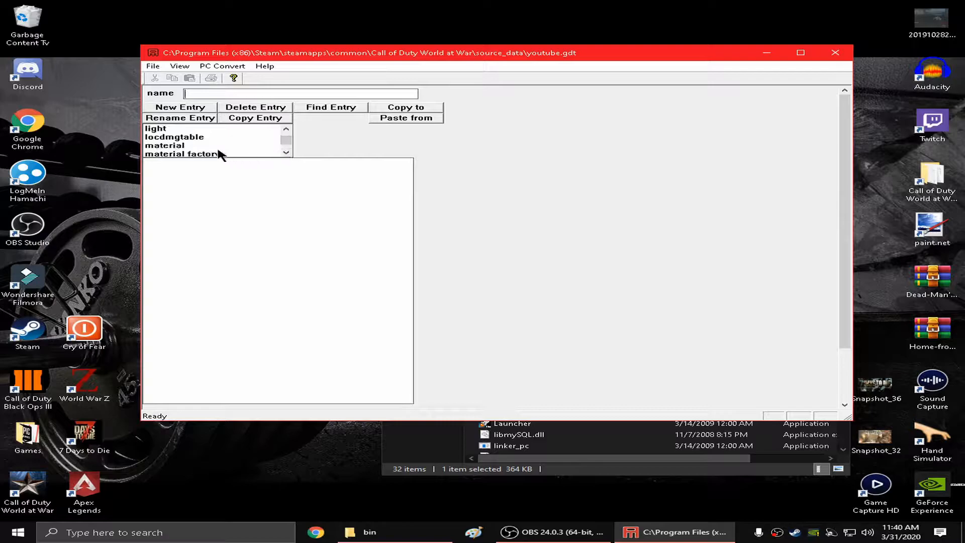
left_click(217, 145)
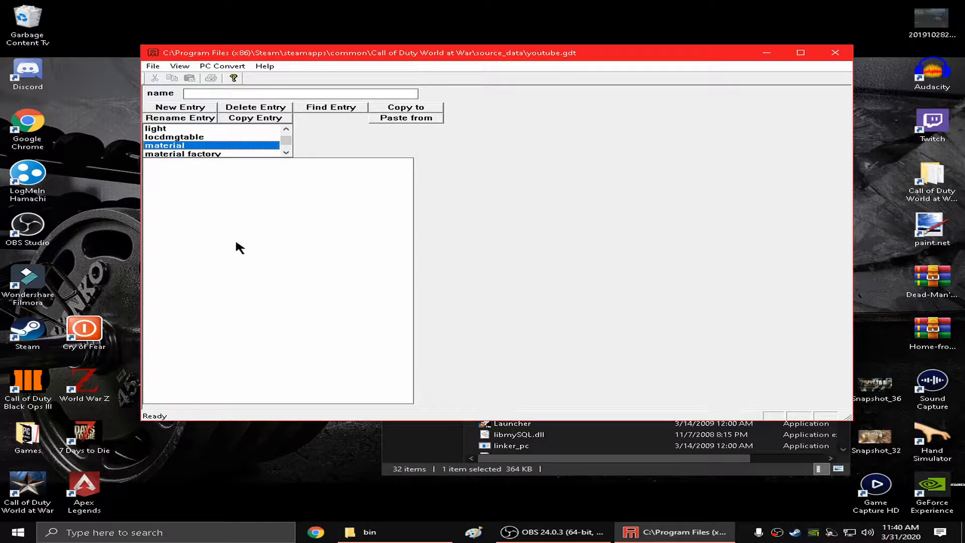
Create a new material entry named pink_wall and maximize the asset_manager window
left_click(178, 108)
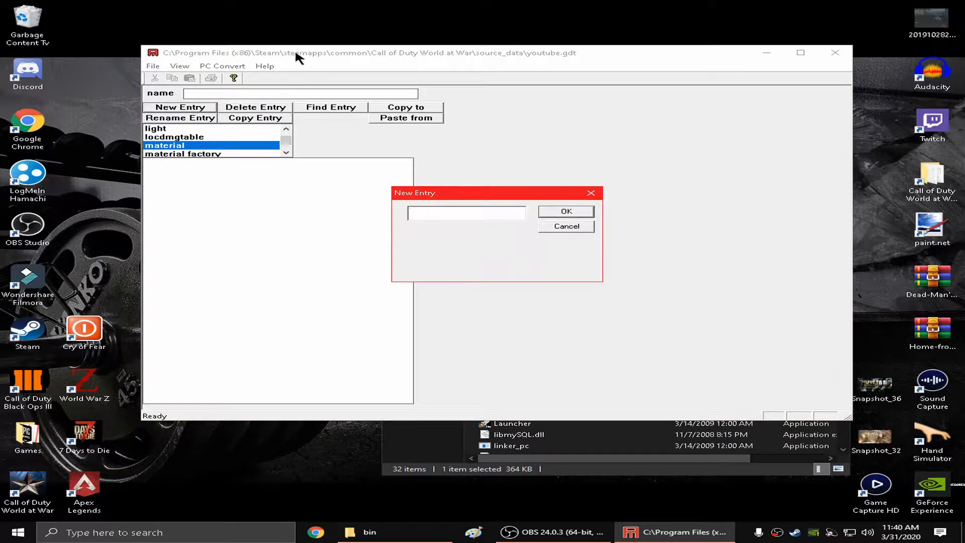
left_click(423, 534)
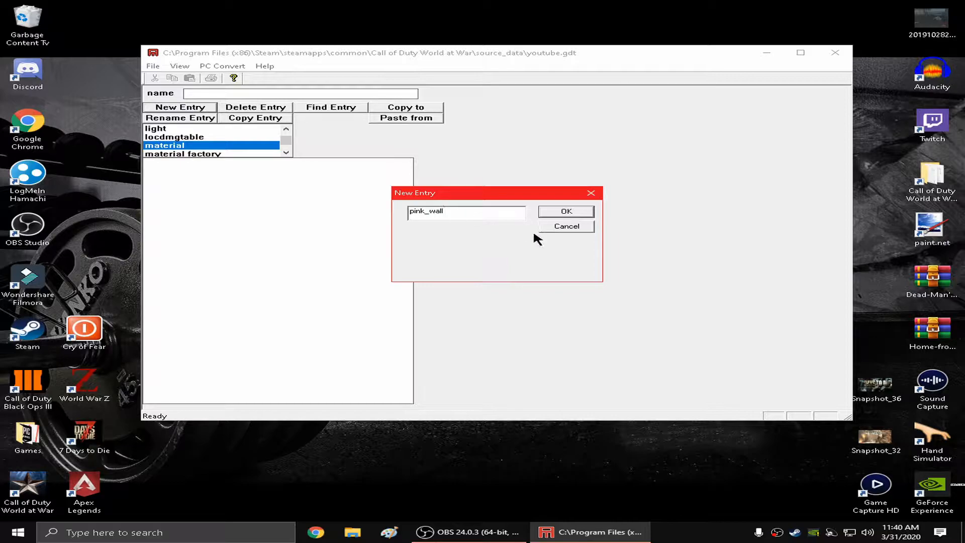
left_click(548, 211)
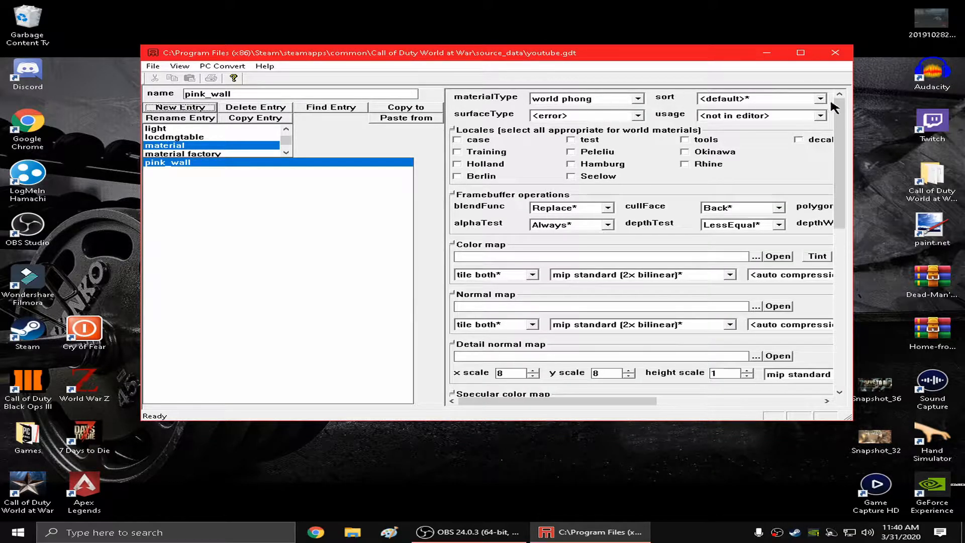
left_click(801, 52)
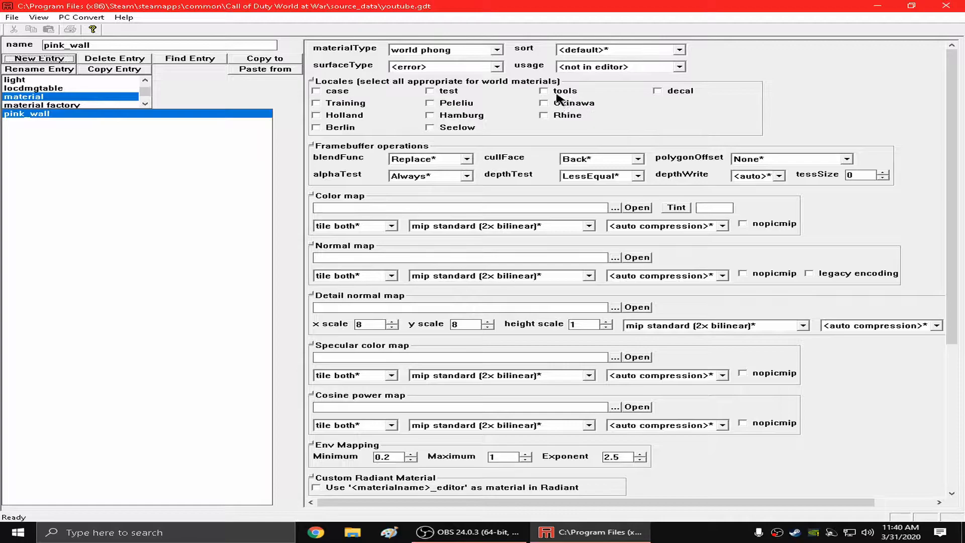
Enable the decal locale for pink_wall, set its usage to poster and its surfaceType to water
left_click(658, 92)
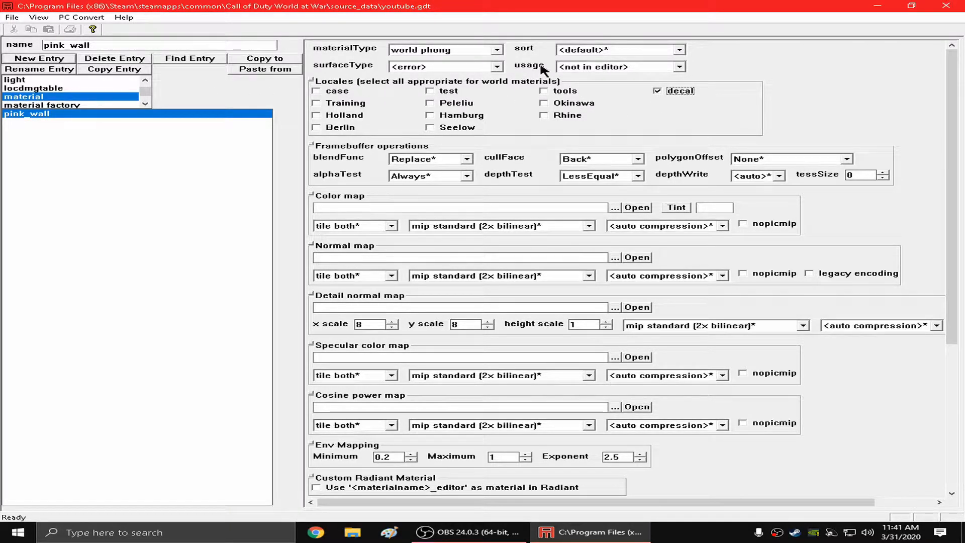
left_click(596, 68)
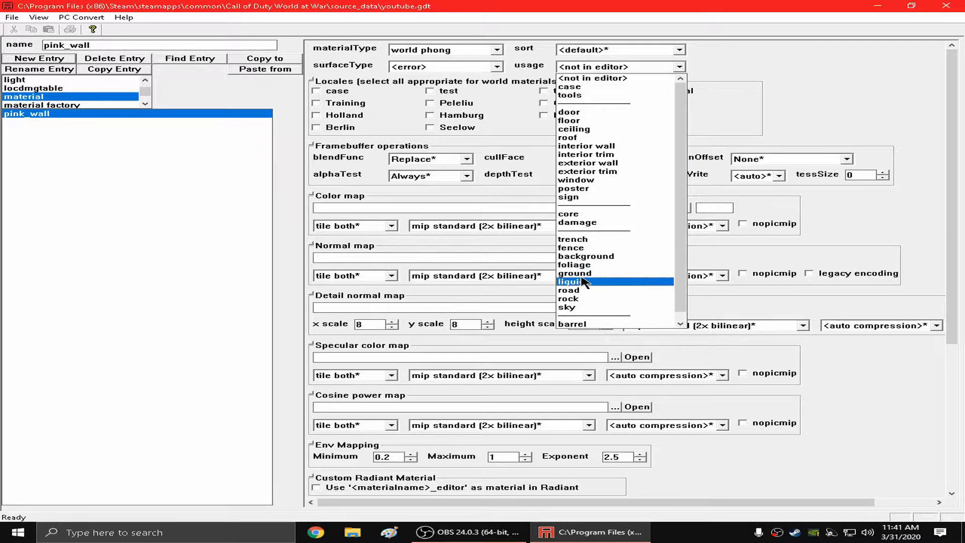
left_click(574, 189)
left_click(457, 67)
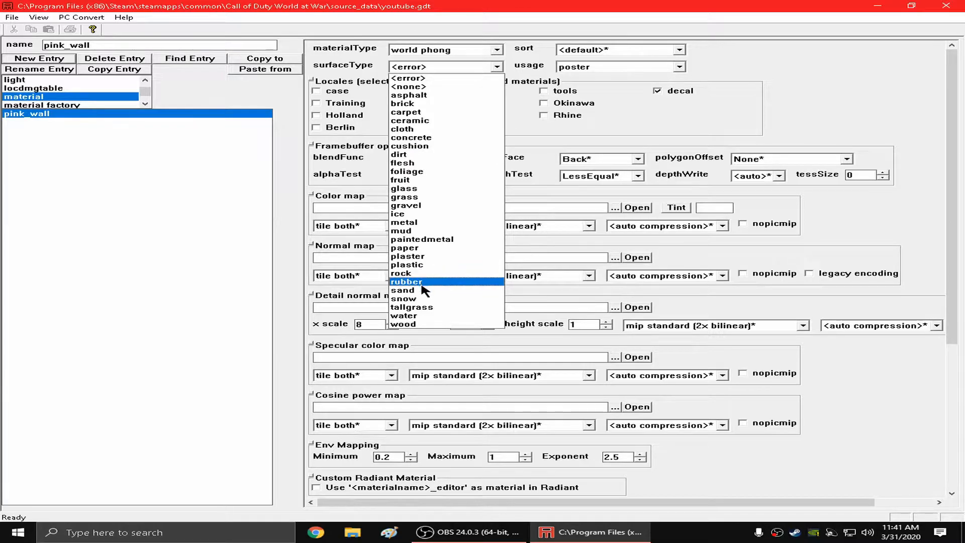
left_click(405, 316)
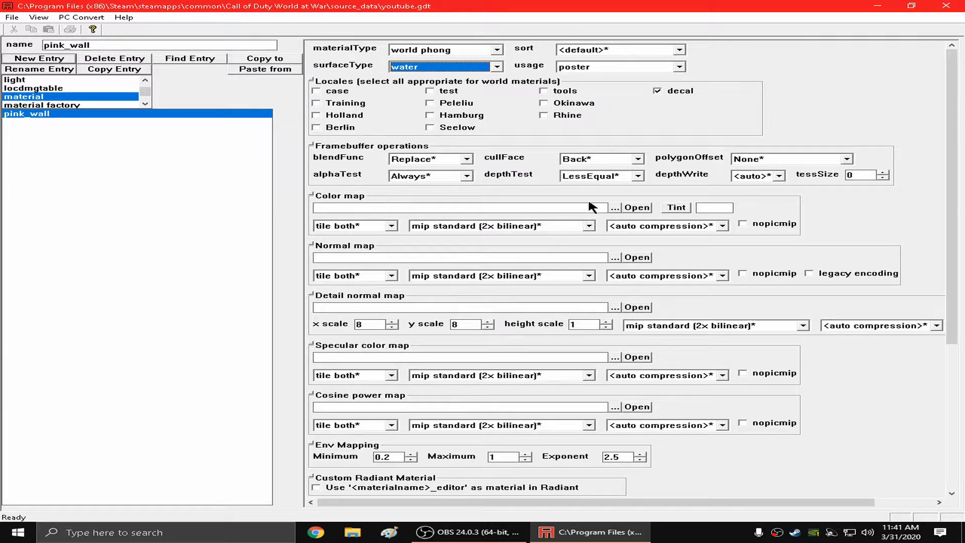
Assign pink_wall.tga from the raw\images folder as the material's color map
left_click(617, 208)
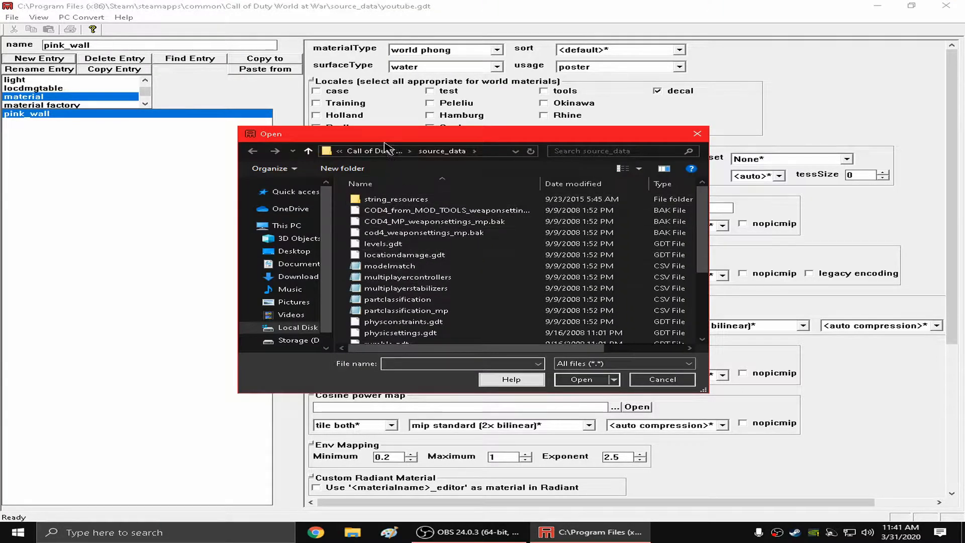
left_click(375, 151)
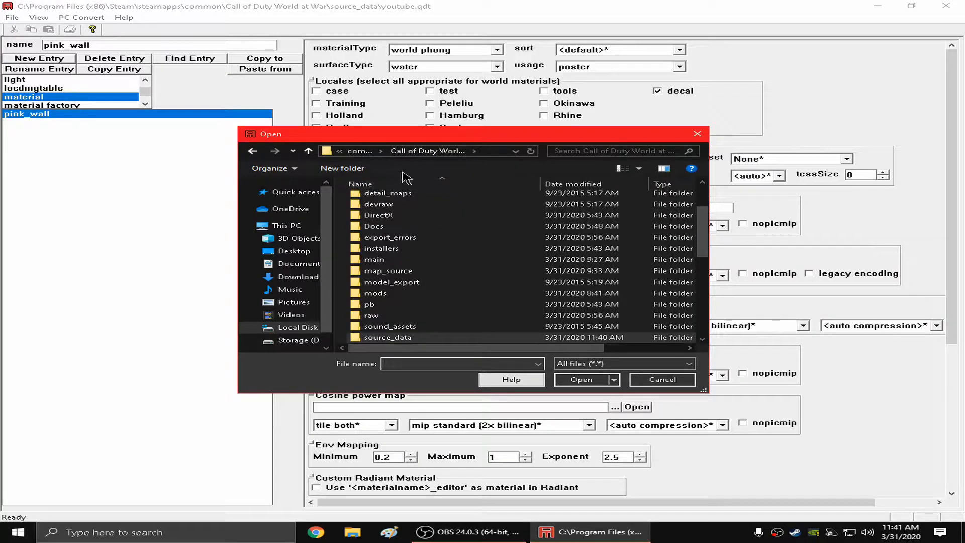
double_click(372, 315)
scroll(410, 293, "down", 2)
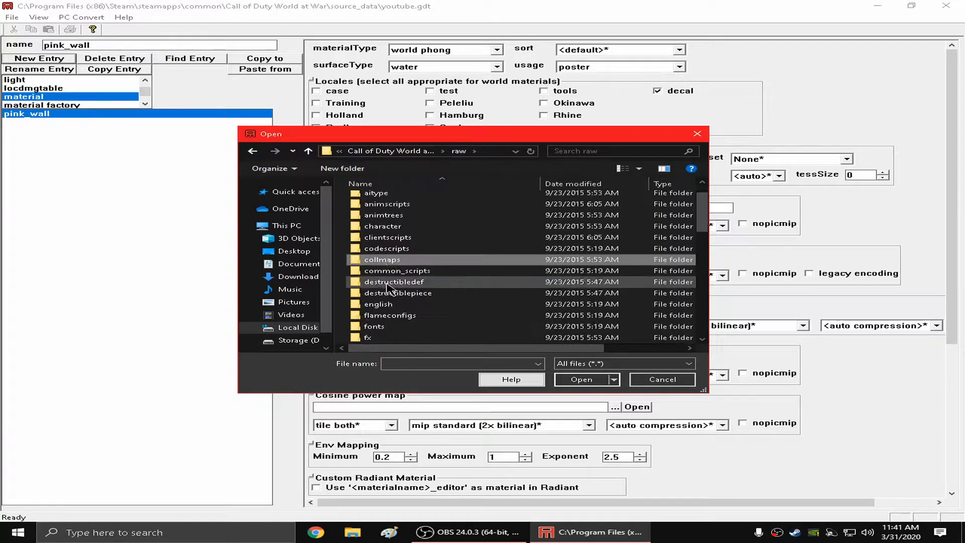
double_click(397, 282)
left_click(404, 243)
left_click(574, 149)
type("pink")
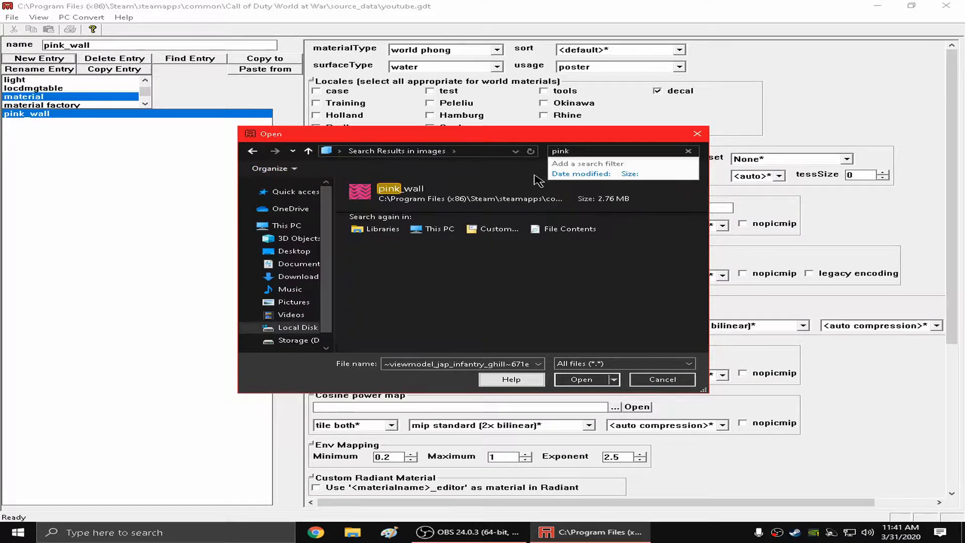
left_click(577, 192)
left_click(580, 380)
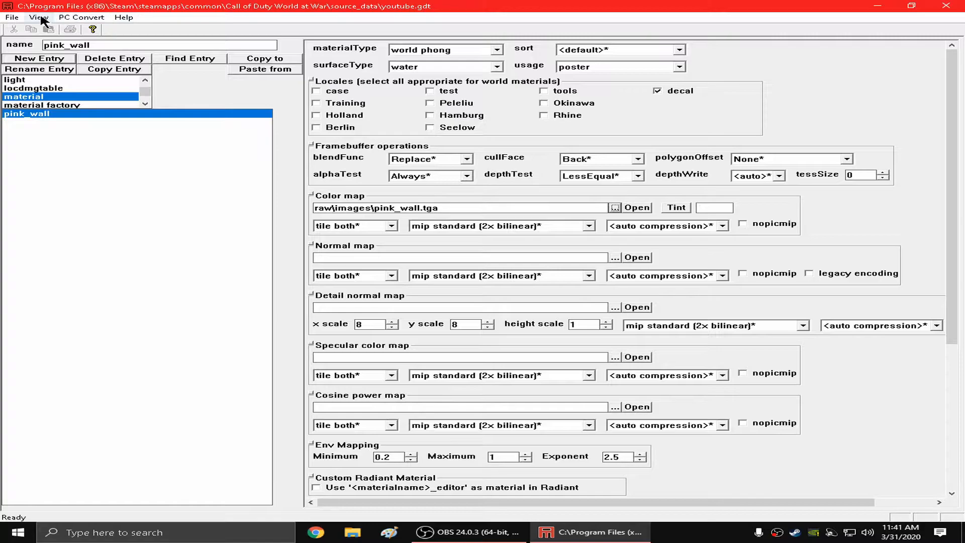
Run the PC conversion for the current pink_wall asset only and dismiss the finished console
left_click(76, 18)
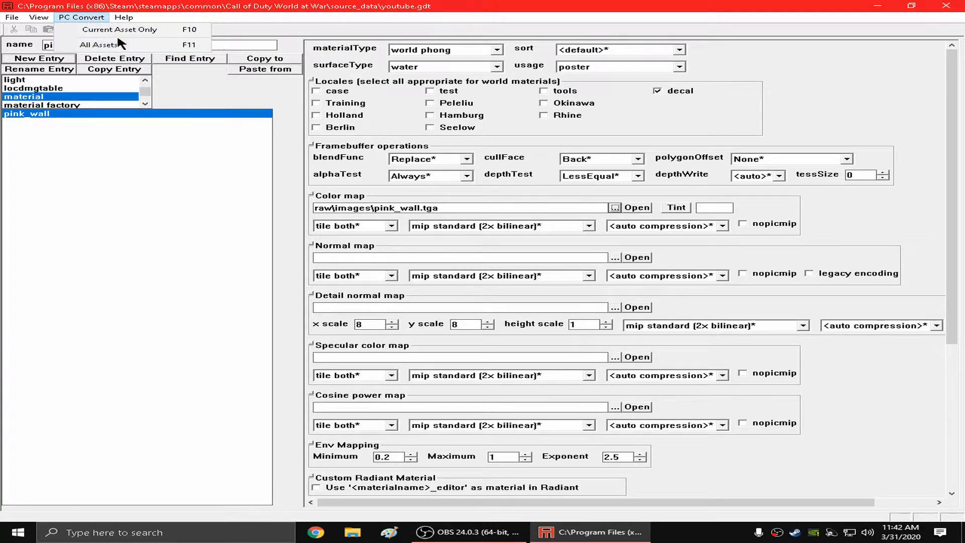
left_click(328, 33)
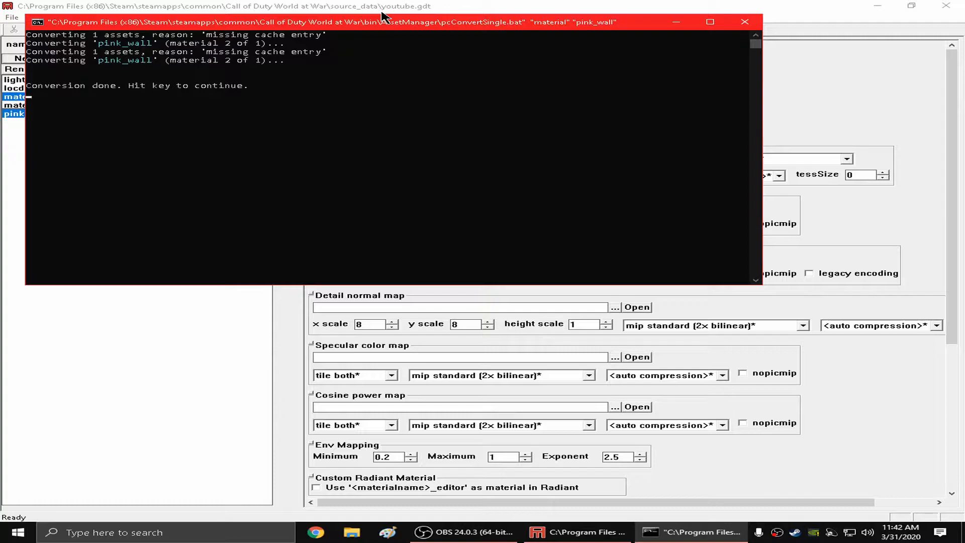
key("Return")
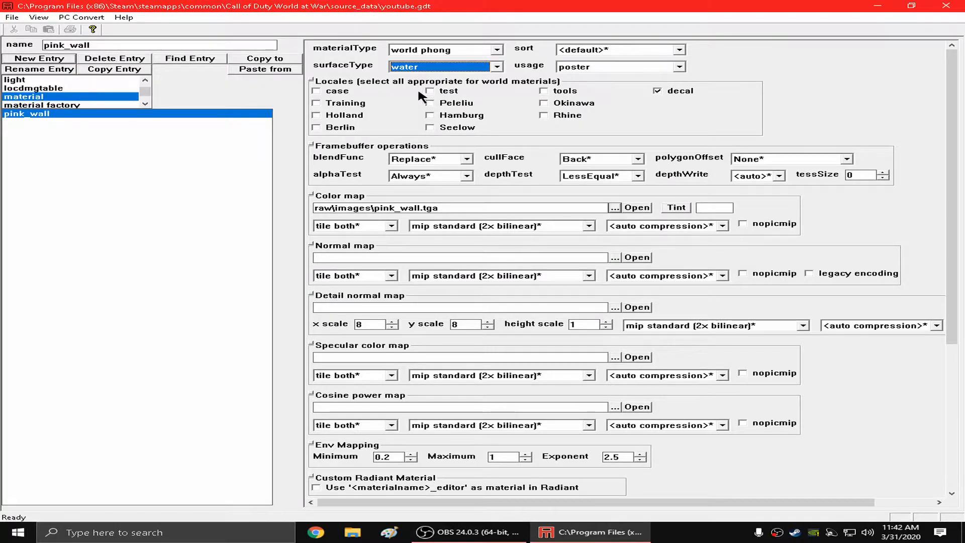
Create another new material entry named cool_floor
left_click(51, 59)
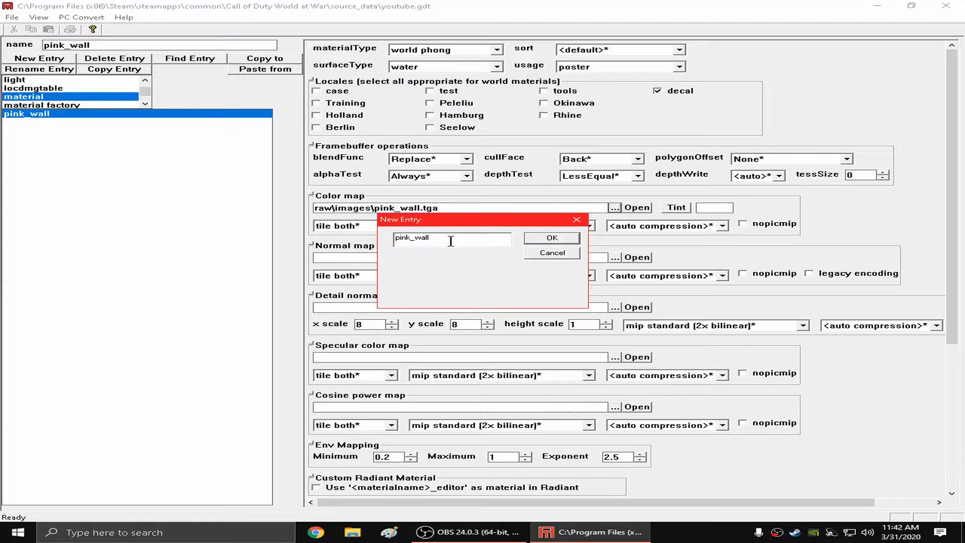
left_click_drag(428, 240, 400, 241)
key("BackSpace")
type("cool_floor")
key("Return")
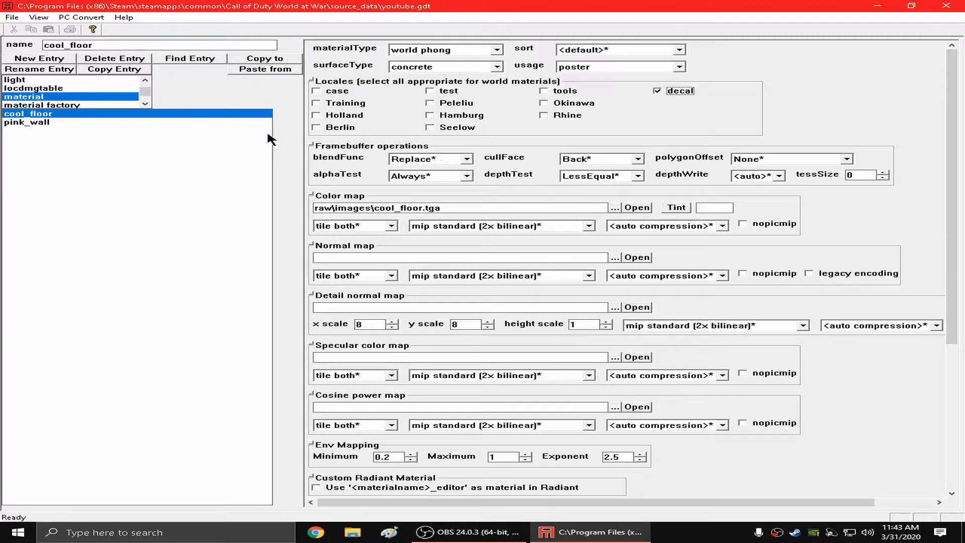
Close asset_manager and open the raw\images folder of Call of Duty World at War in File Explorer
left_click(947, 9)
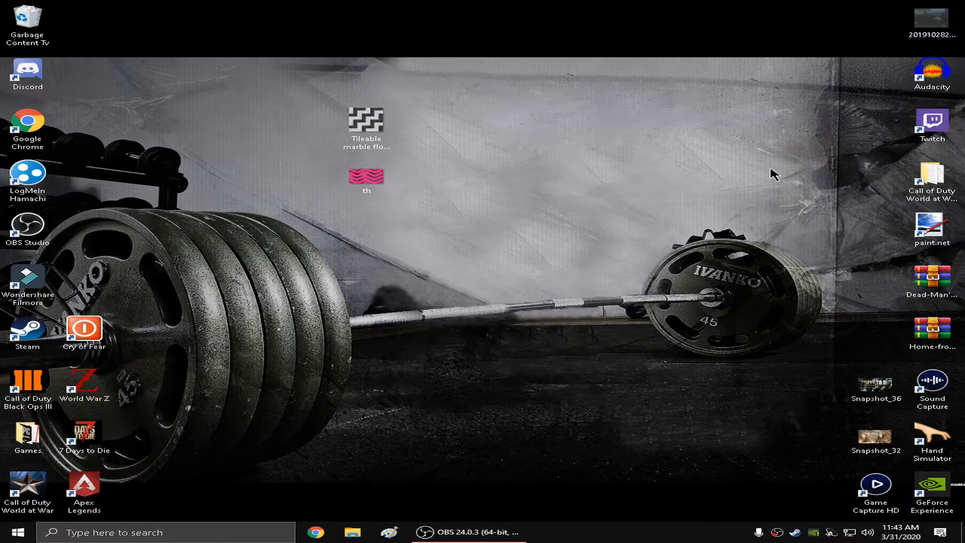
double_click(920, 182)
left_click(437, 243)
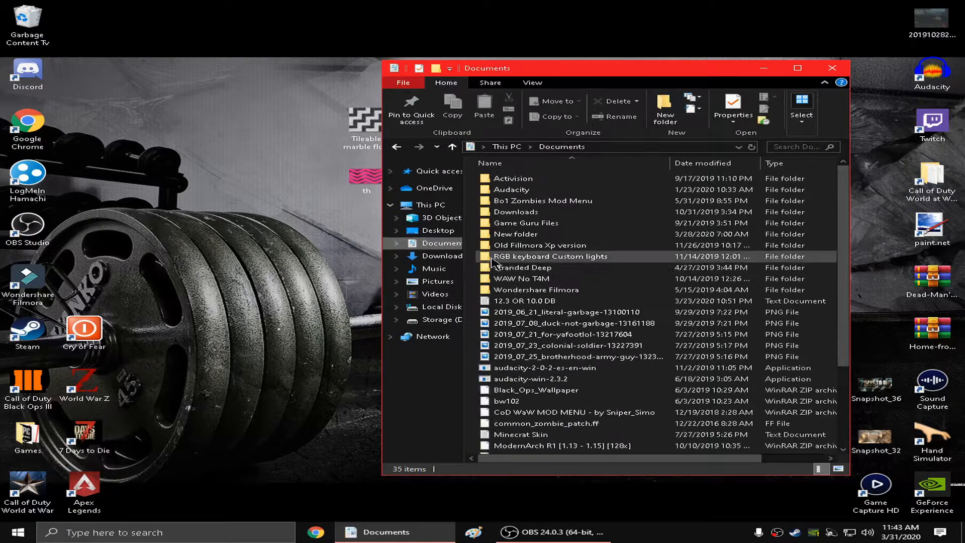
left_click(397, 146)
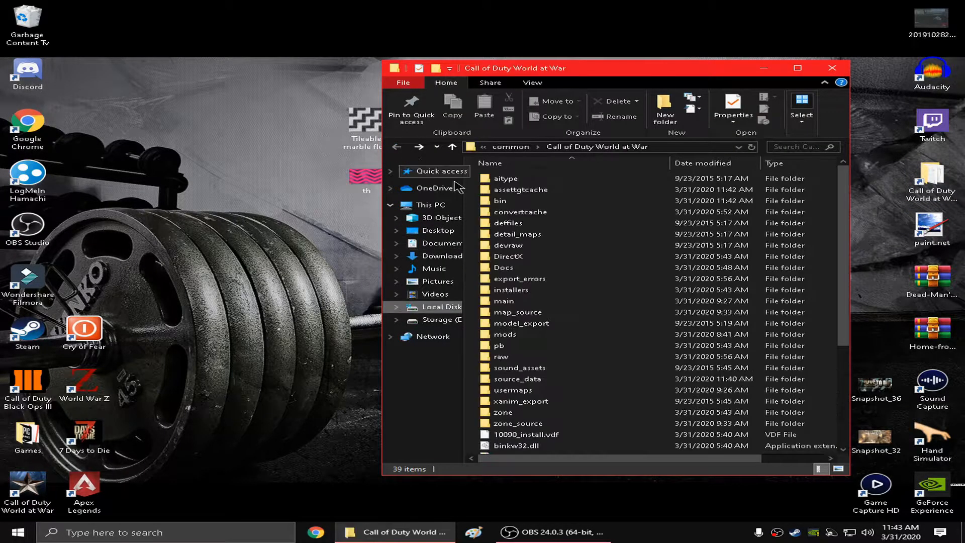
double_click(501, 357)
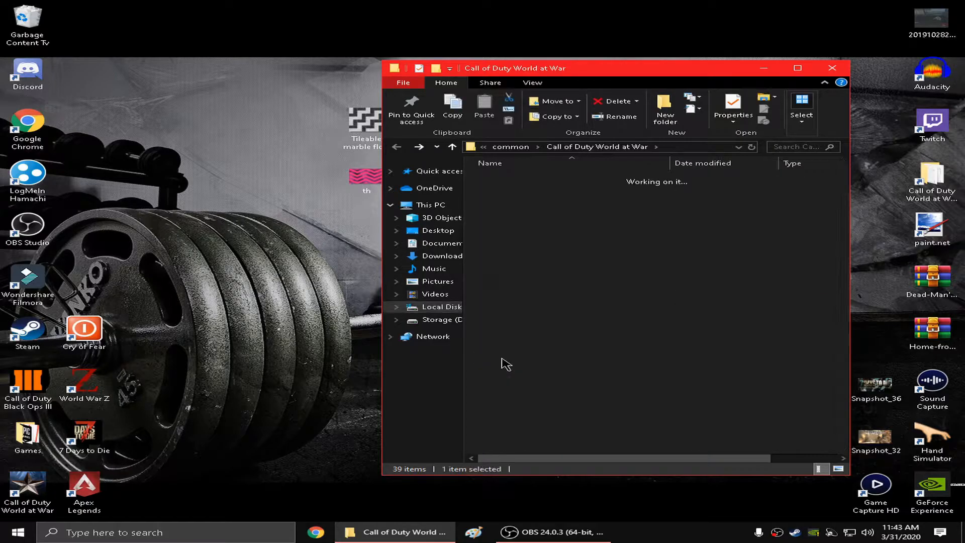
scroll(552, 337, "down", 3)
scroll(551, 342, "down", 4)
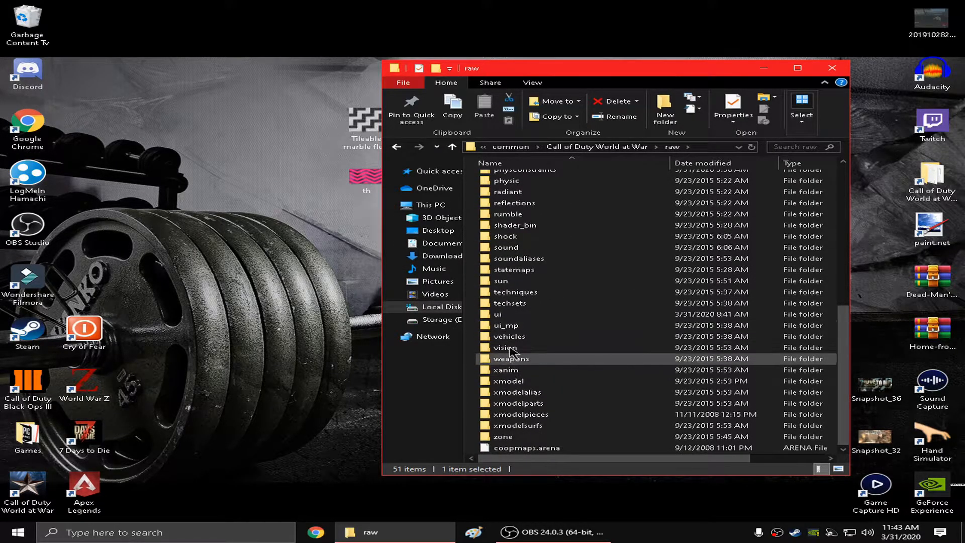
left_click(510, 192)
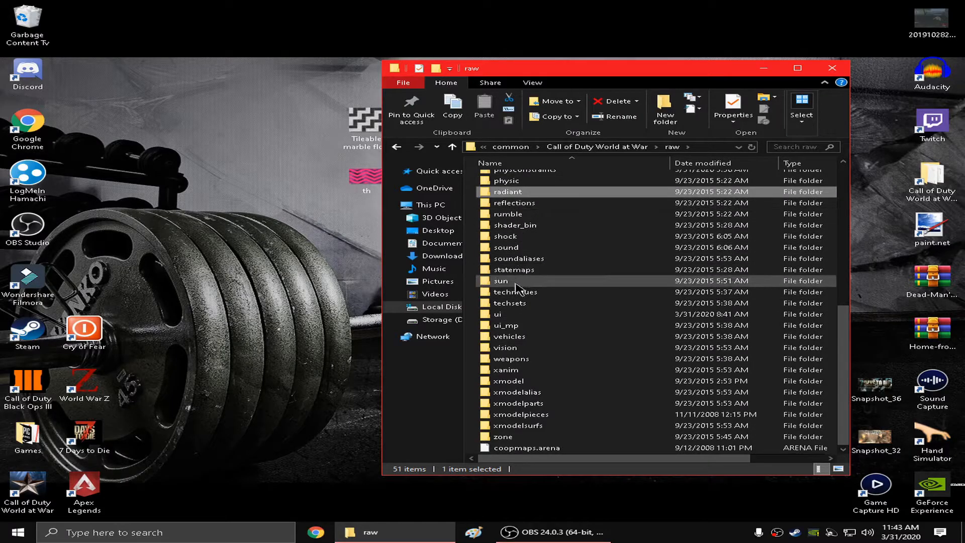
scroll(516, 292, "up", 2)
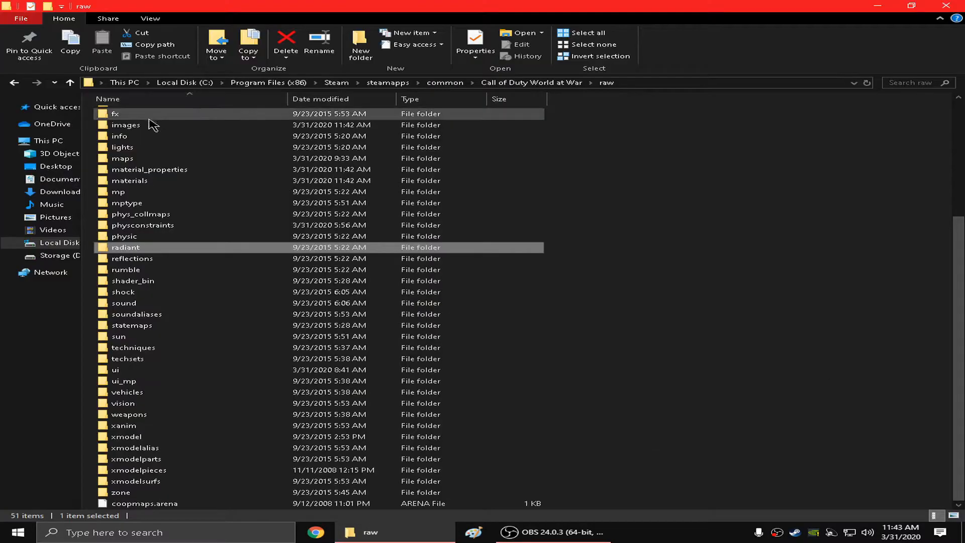
double_click(125, 125)
left_click(154, 147)
Copy the cool_floor IWI file from the images folder to the desktop
right_click(528, 359)
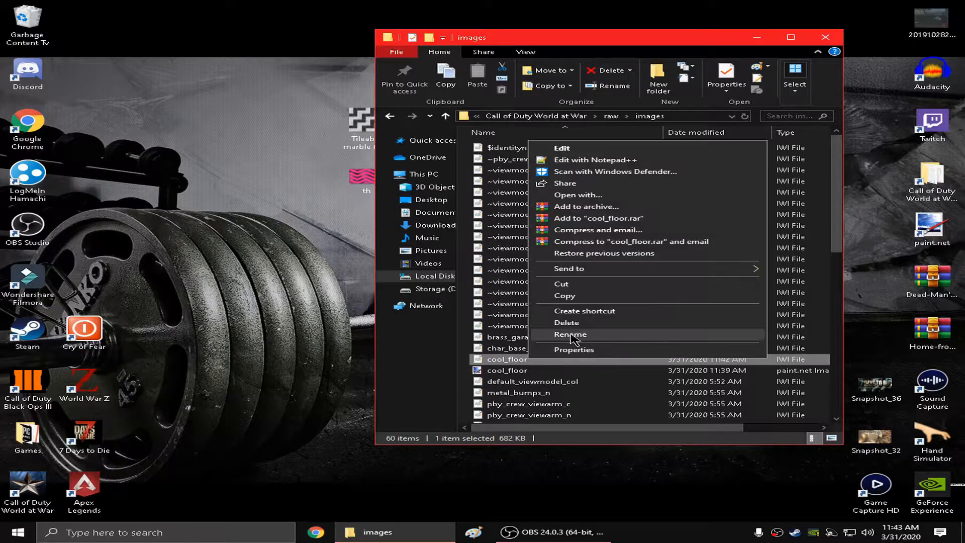
left_click(548, 296)
right_click(242, 243)
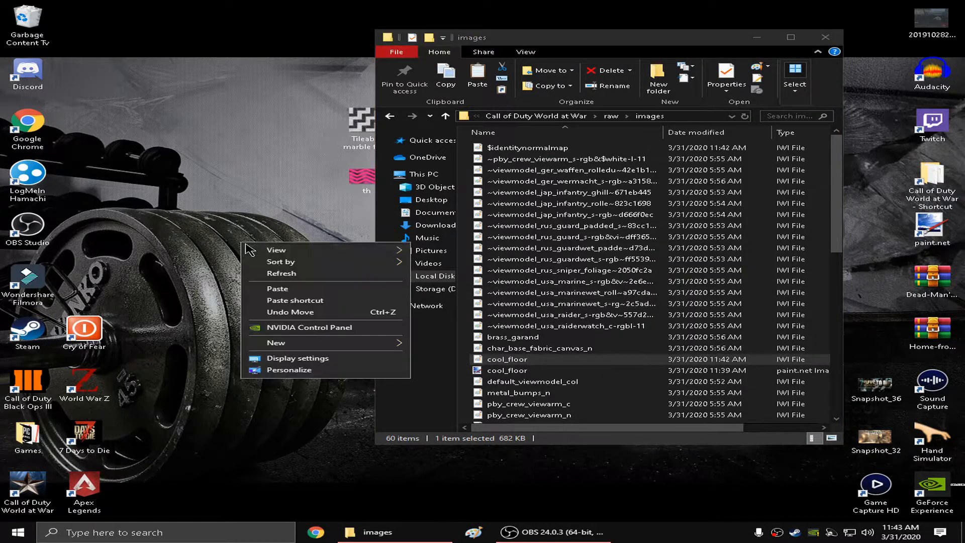
left_click(292, 290)
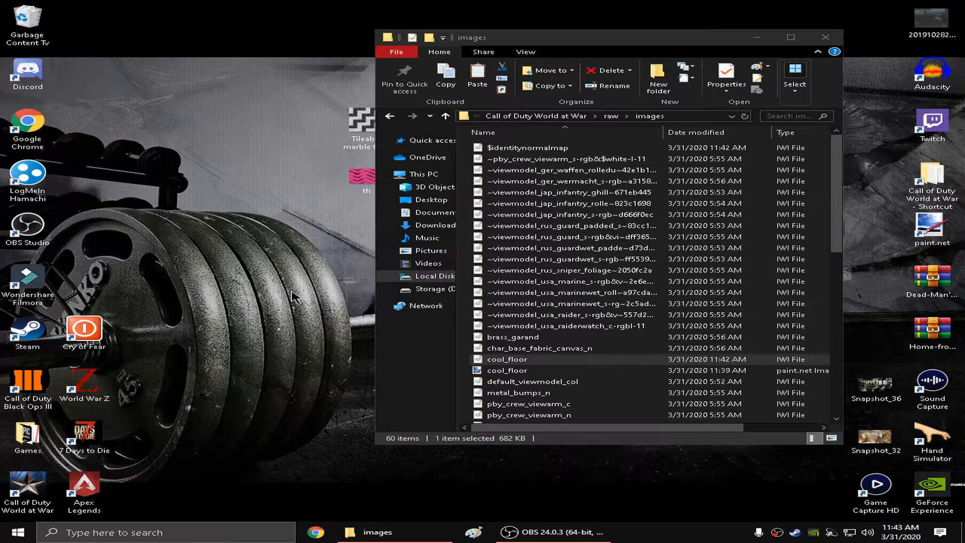
Copy the pink_wall IWI file from the images folder to the desktop
left_click(508, 348)
scroll(505, 332, "down", 4)
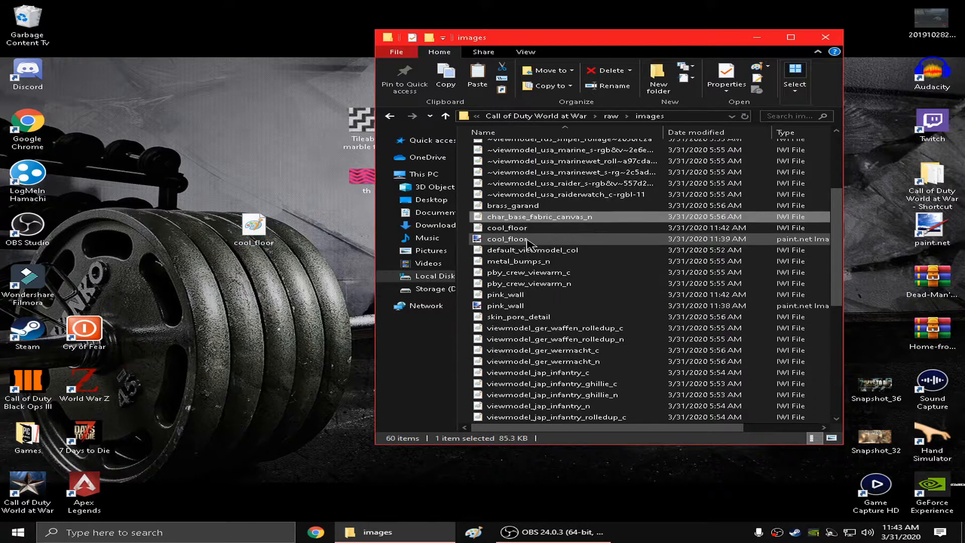
left_click(500, 295)
right_click(500, 297)
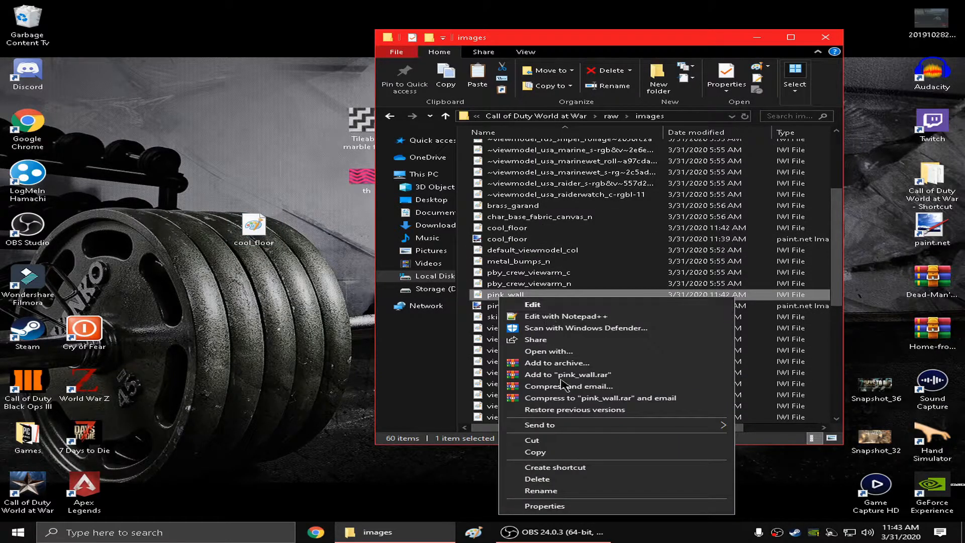
left_click(544, 452)
right_click(243, 284)
left_click(276, 325)
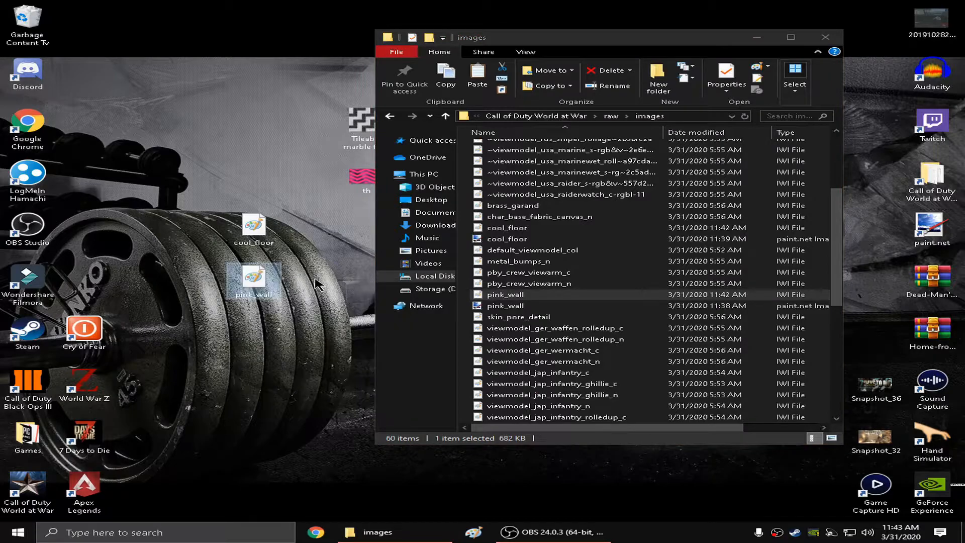
Open the mods\mapping_tut folder inside the Call of Duty World at War directory
left_click(800, 39)
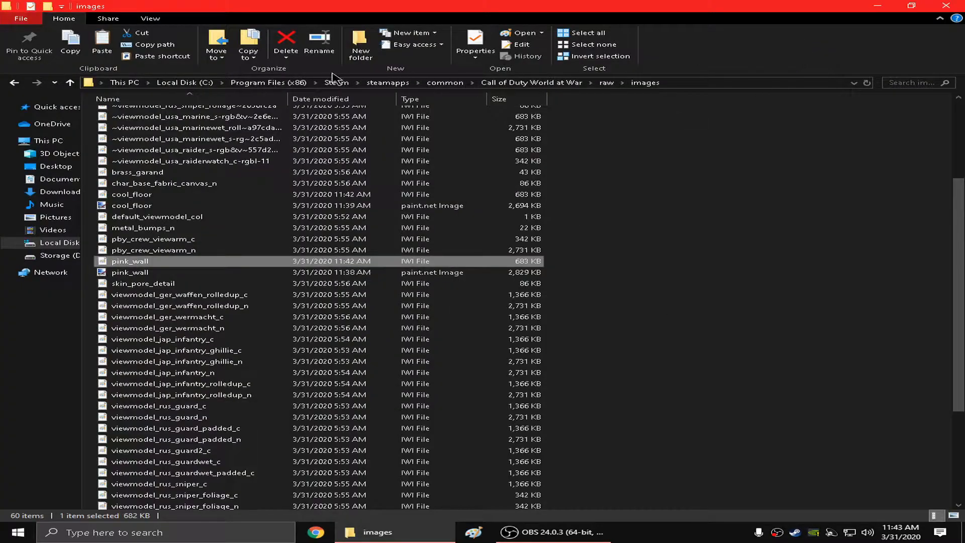
left_click(532, 82)
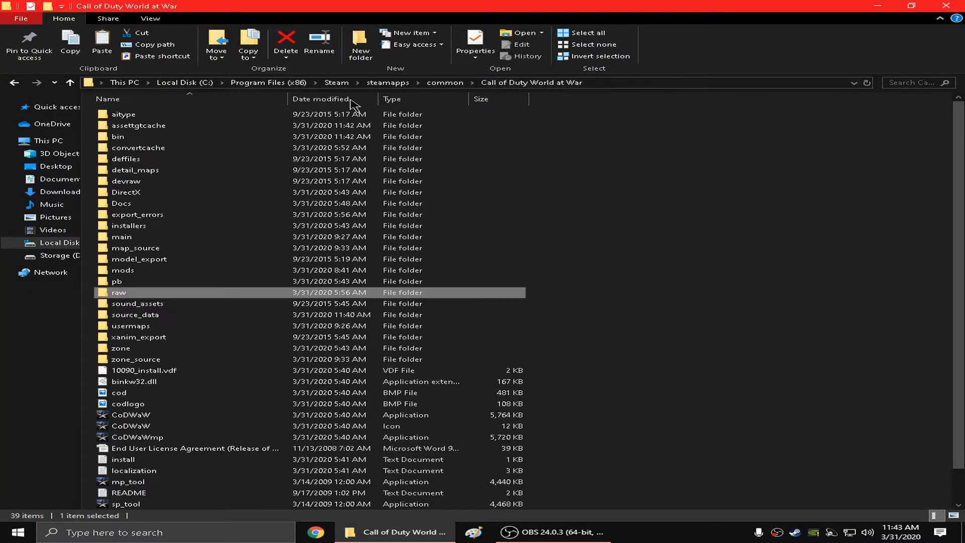
double_click(139, 270)
double_click(153, 126)
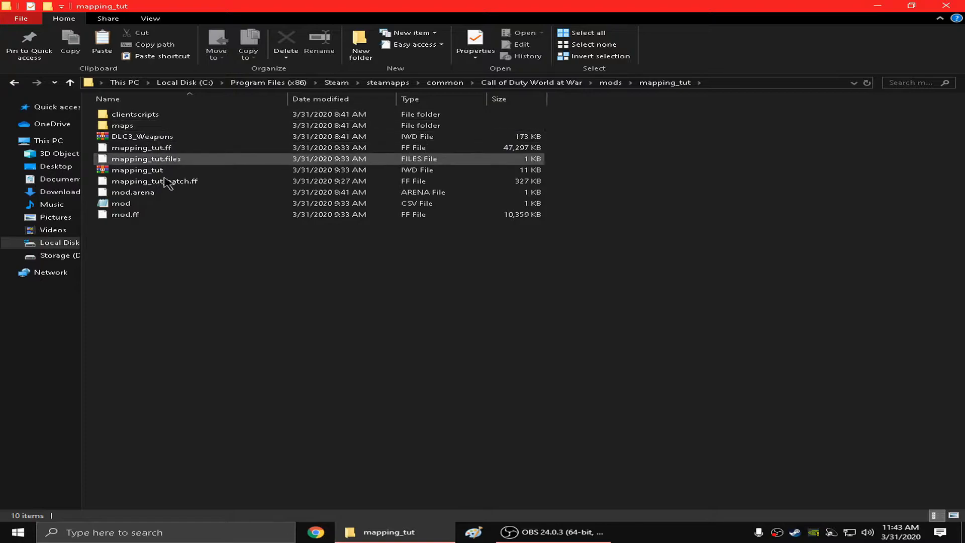
Create a new folder named images in the mapping_tut mod folder
right_click(135, 250)
mouse_move(274, 380)
left_click(333, 382)
key("BackSpace")
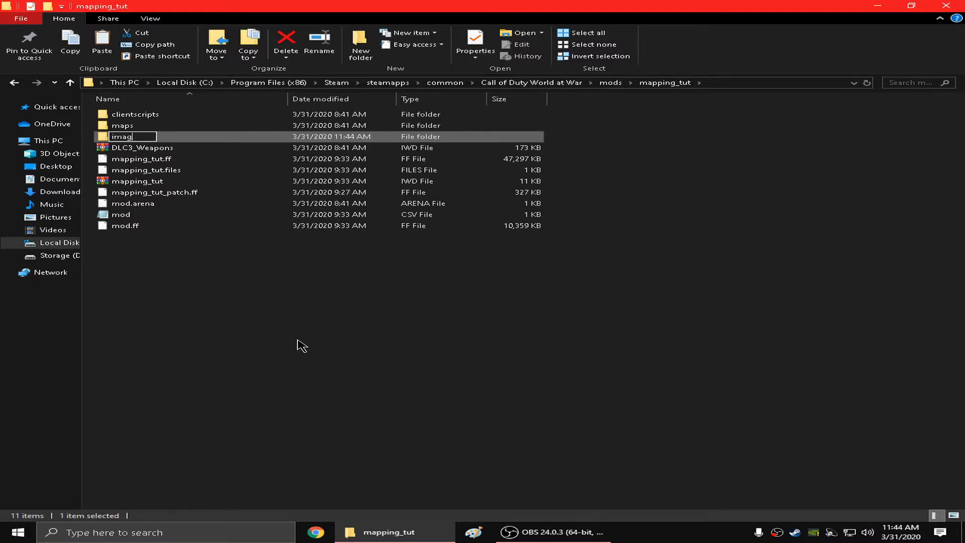
key("Return")
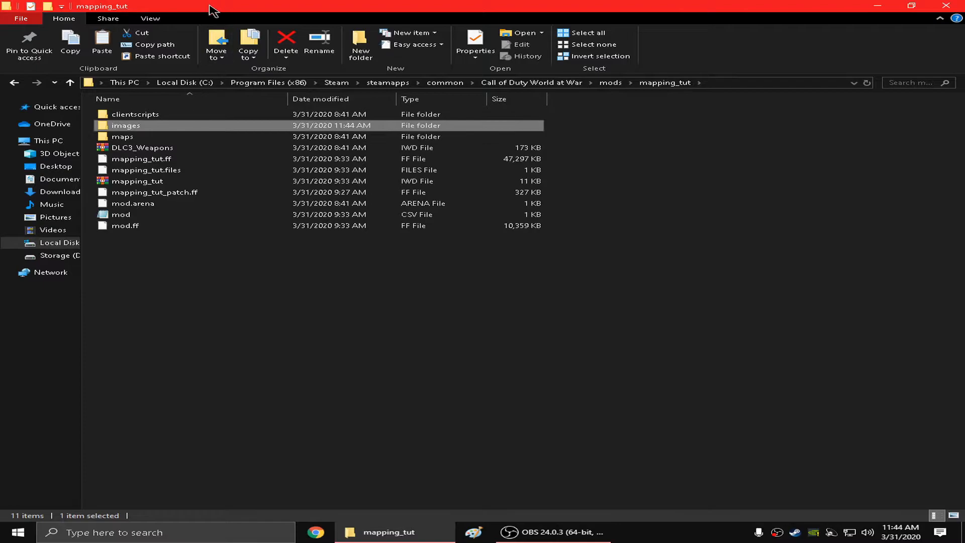
Move the cool_floor and pink_wall IWI files from the desktop into the mod's new images folder
double_click(180, 10)
double_click(327, 168)
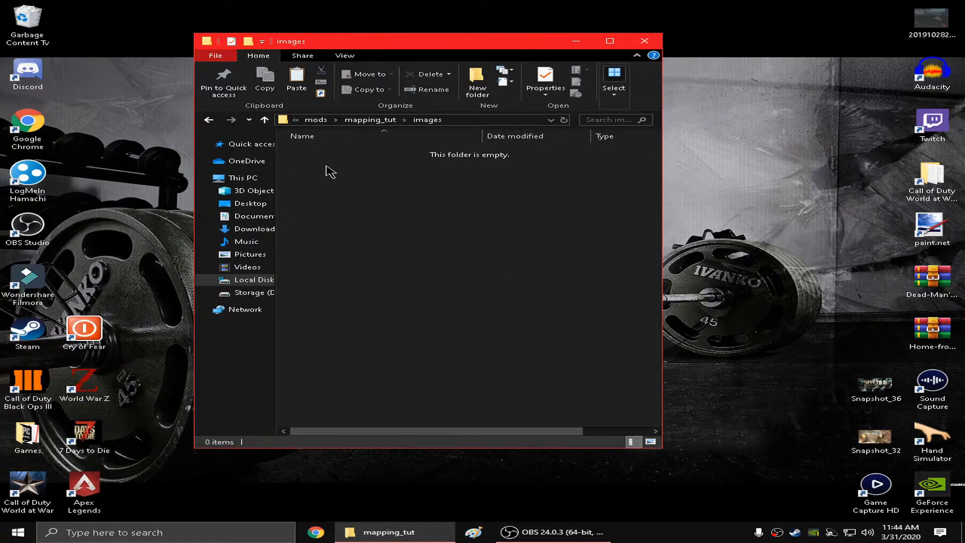
left_click_drag(340, 49, 433, 61)
left_click_drag(289, 310, 227, 211)
left_click_drag(277, 229, 474, 235)
Start Launcher from the game's bin folder and launch Radiant from it
left_click(358, 131)
left_click(358, 130)
left_click(358, 131)
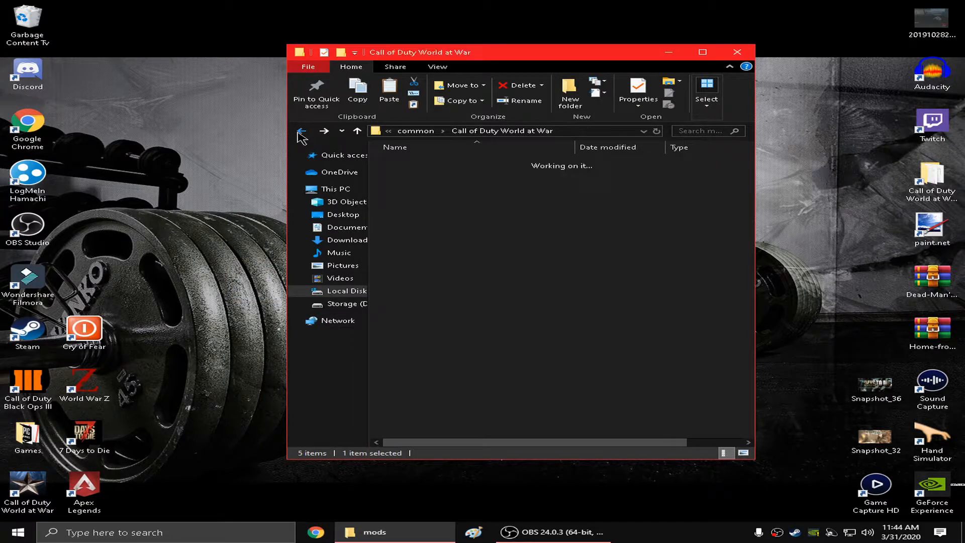
double_click(407, 185)
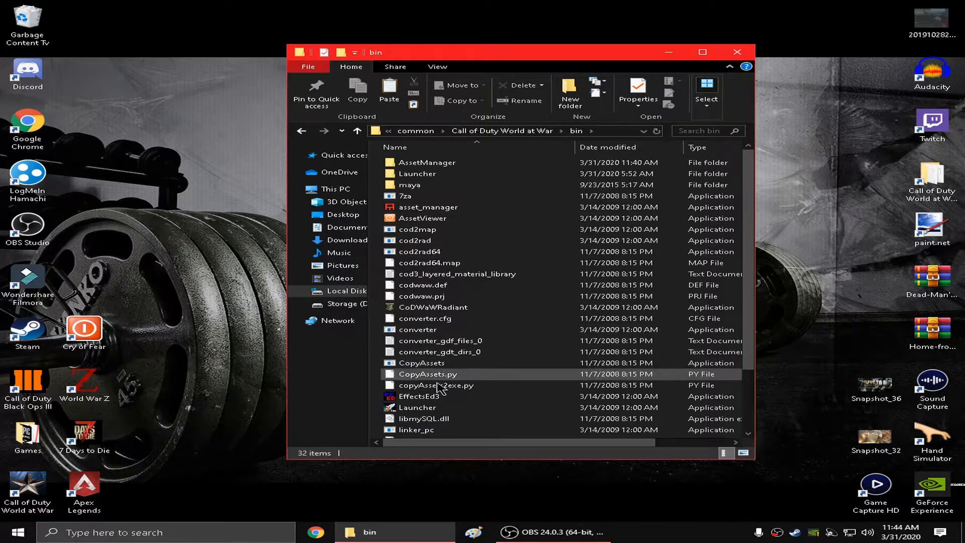
left_click(417, 410)
double_click(416, 409)
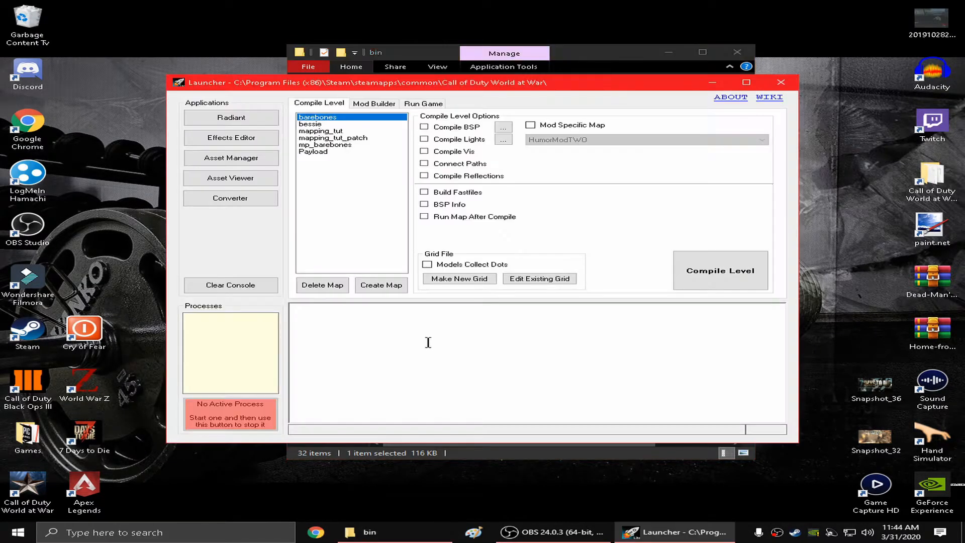
left_click(232, 117)
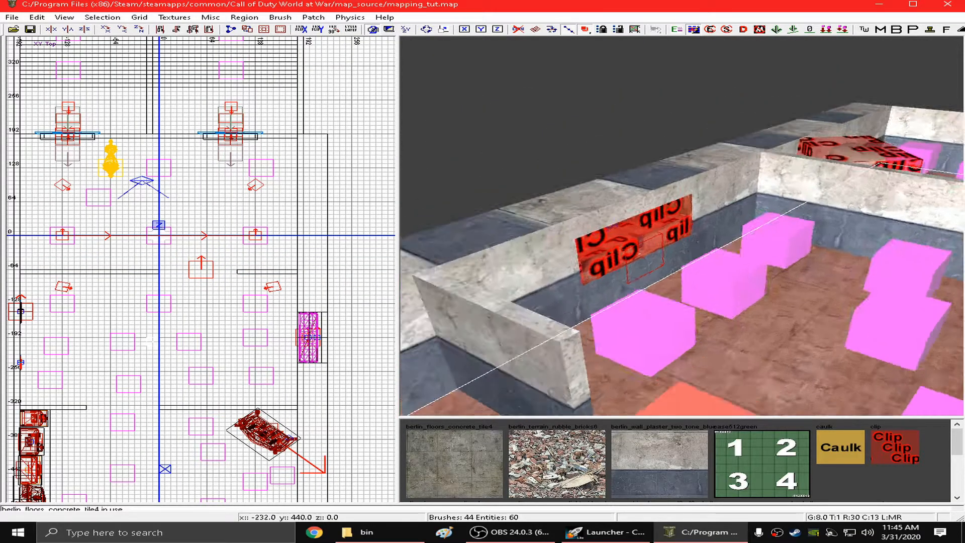
Filter the textures by poster usage and apply the cool_floor texture to the map's floor
right_click_drag(676, 244, 613, 236)
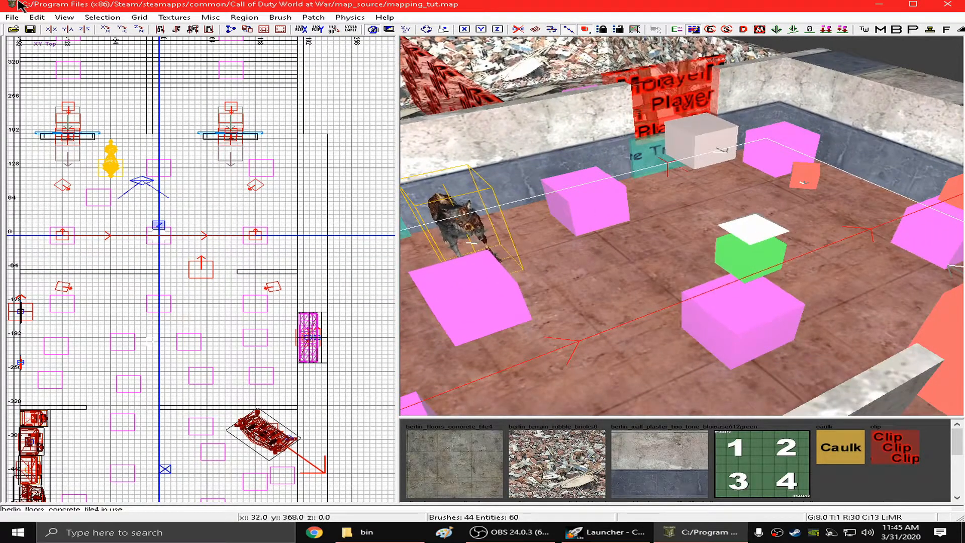
left_click(161, 19)
mouse_move(291, 179)
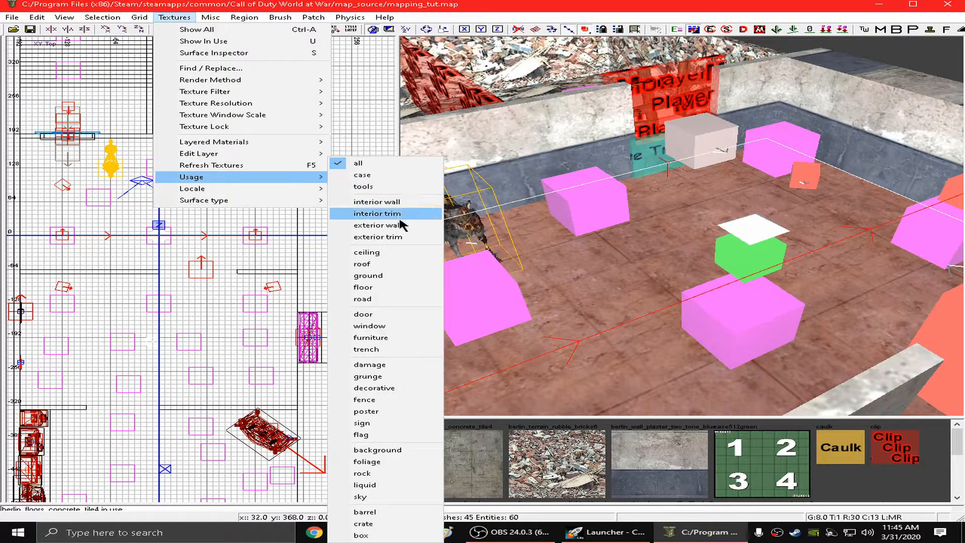
left_click(397, 411)
scroll(603, 453, "down", 5)
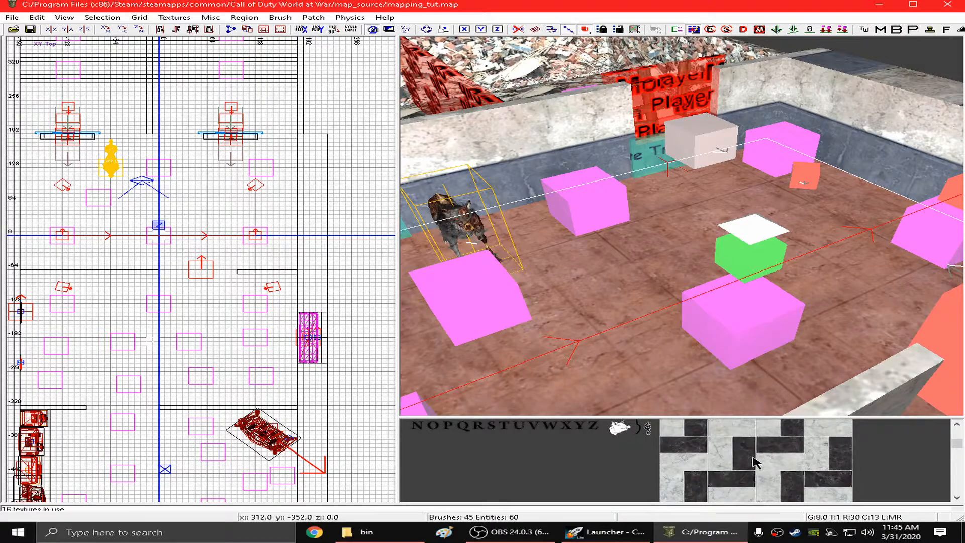
left_click(755, 462)
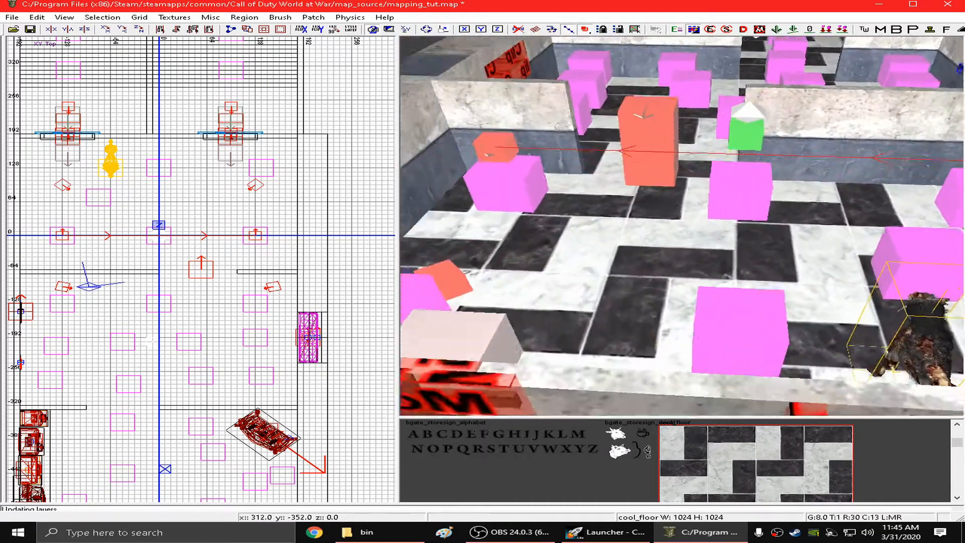
Select the faces of the room's walls and apply the pink_wall texture to them
mouse_move(778, 301)
right_mouse_down()
mouse_move(778, 277)
mouse_move(789, 271)
mouse_move(772, 282)
mouse_move(778, 301)
right_mouse_up()
left_click(824, 278, "ctrl+shift")
right_click_drag(825, 278, 867, 269)
right_click_drag(729, 252, 614, 285)
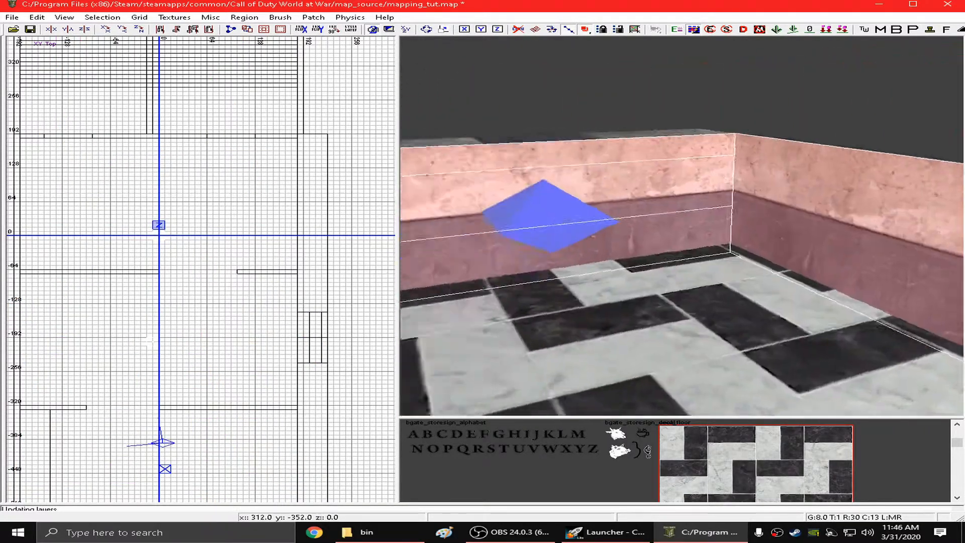
scroll(717, 454, "down", 10)
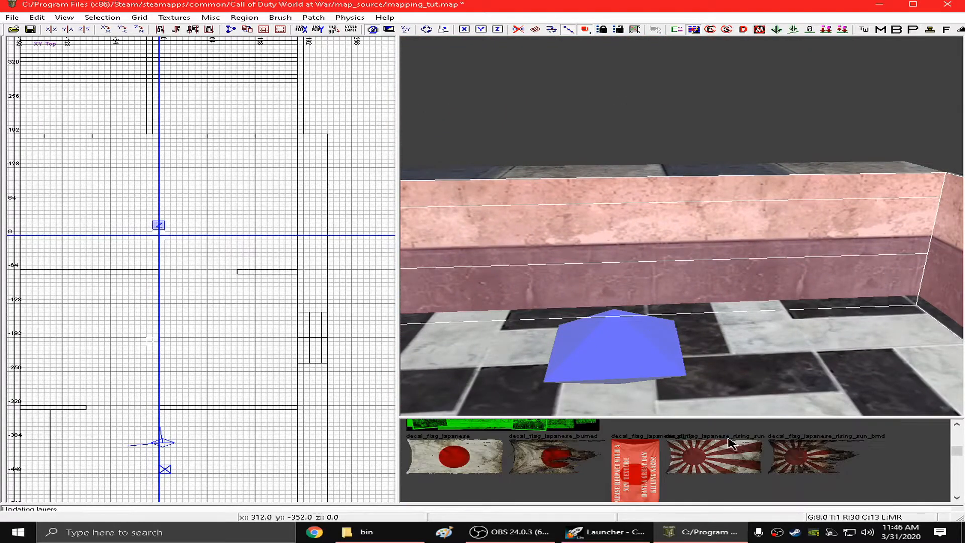
scroll(710, 443, "down", 8)
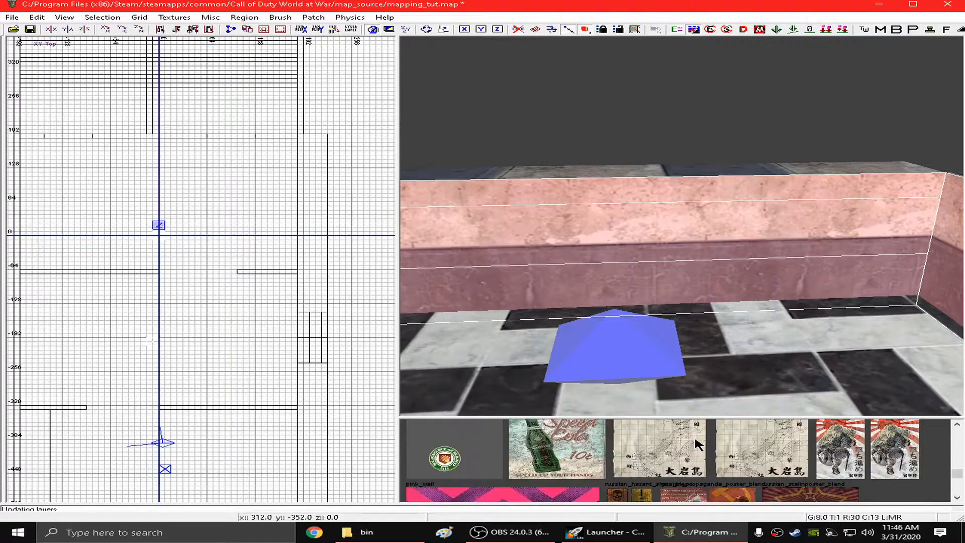
left_click(535, 460)
right_click_drag(664, 296, 698, 284)
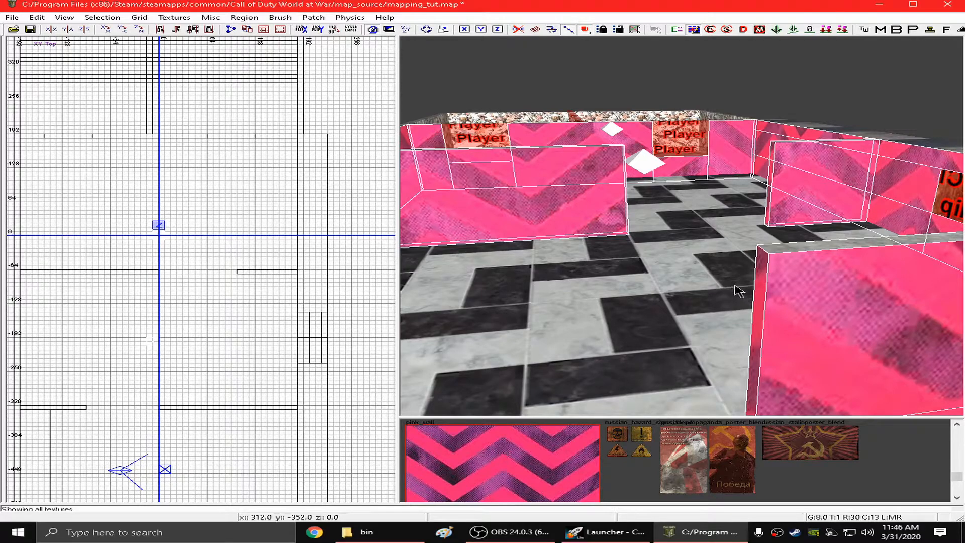
Save the mapping_tut map and close Radiant
right_click_drag(503, 100, 447, 95)
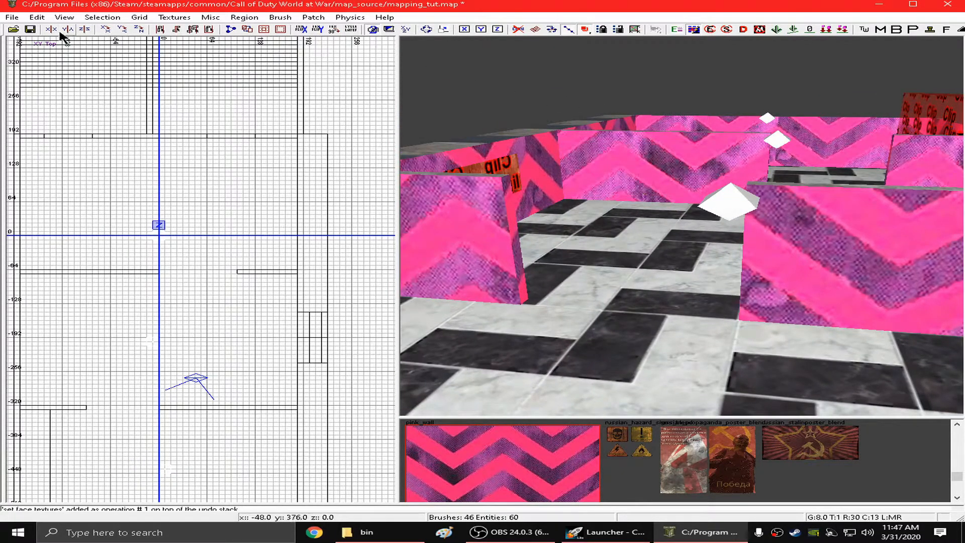
left_click(30, 30)
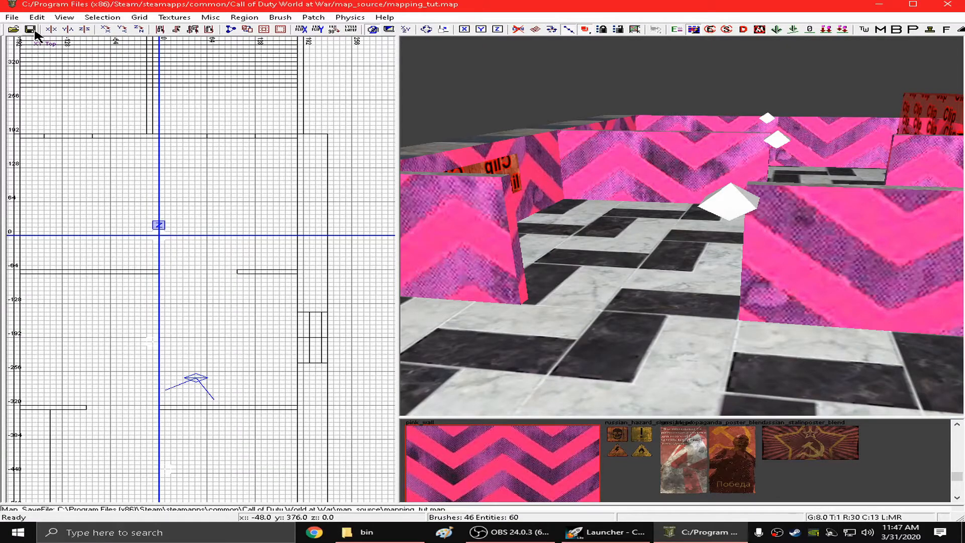
left_click(949, 5)
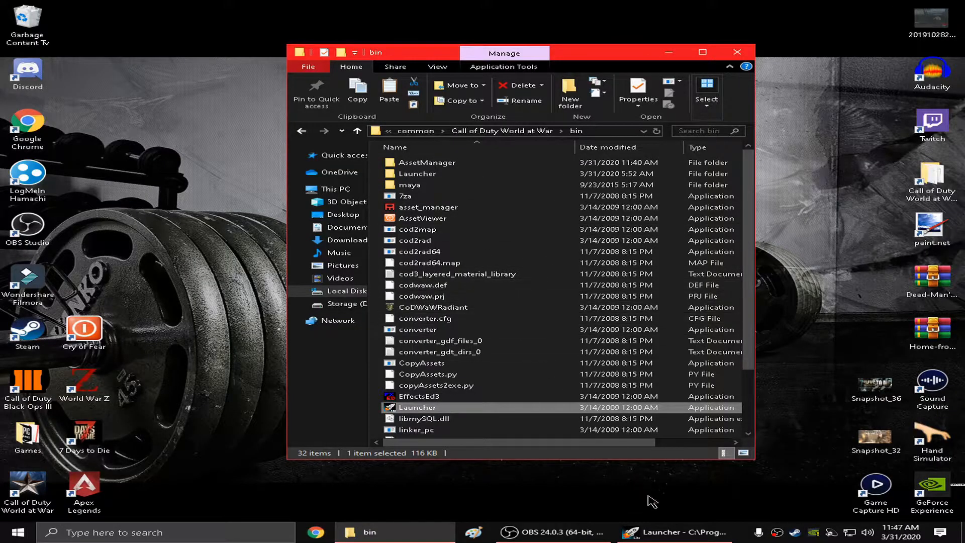
Switch to Launcher and select the mapping_tut mod in its Mod Builder
left_click(669, 541)
left_click(374, 104)
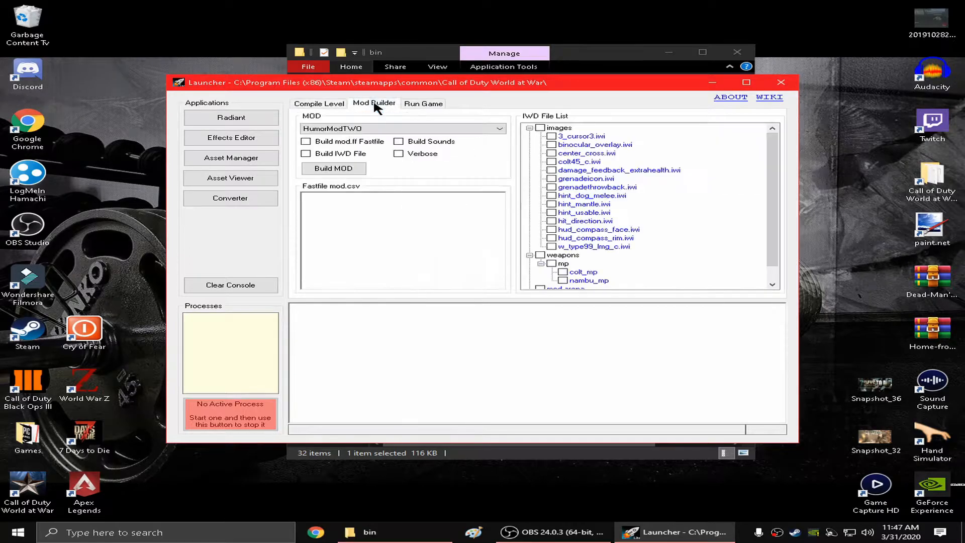
left_click(338, 129)
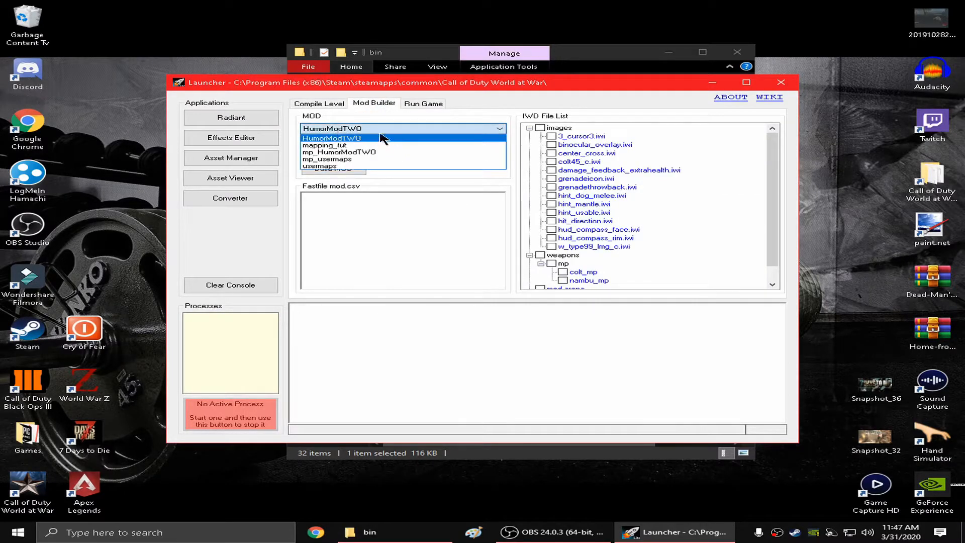
left_click(339, 145)
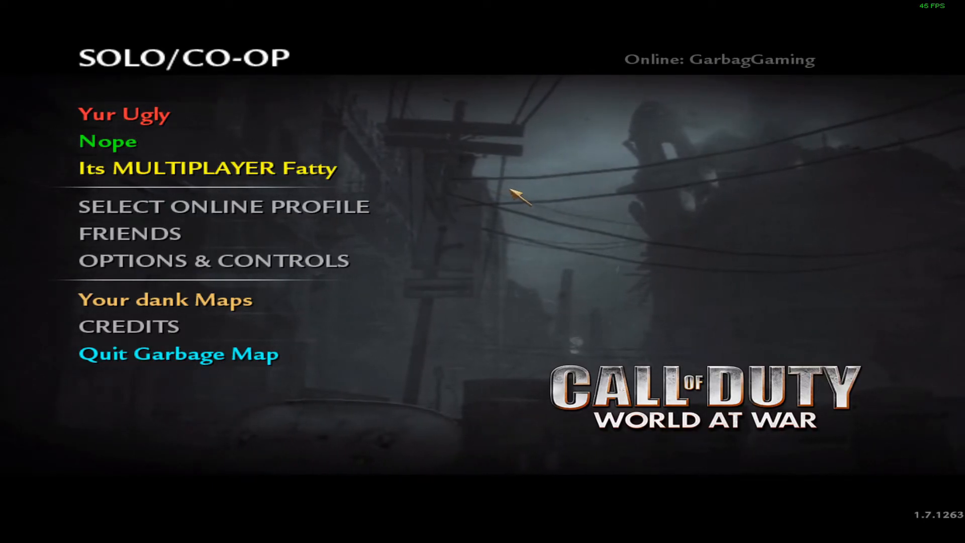
Start the custom map with "Yur Ugly" in the game's Solo/Co-op menu and begin the mission
left_click(140, 108)
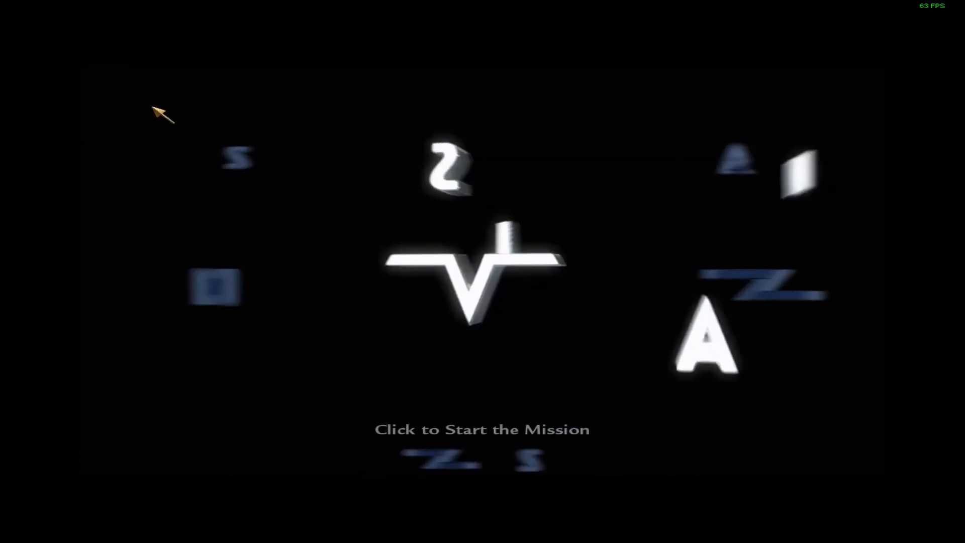
left_click(153, 107)
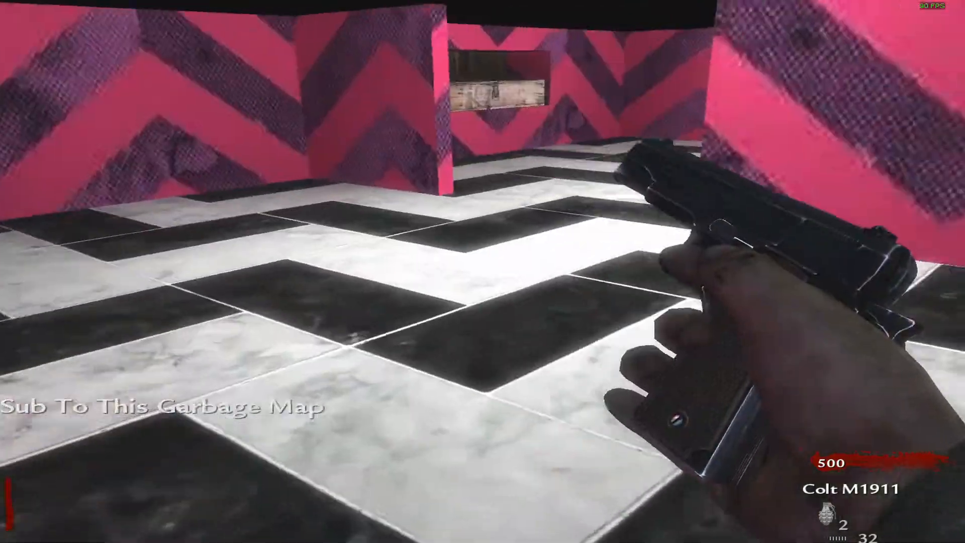
key("r")
key("w")
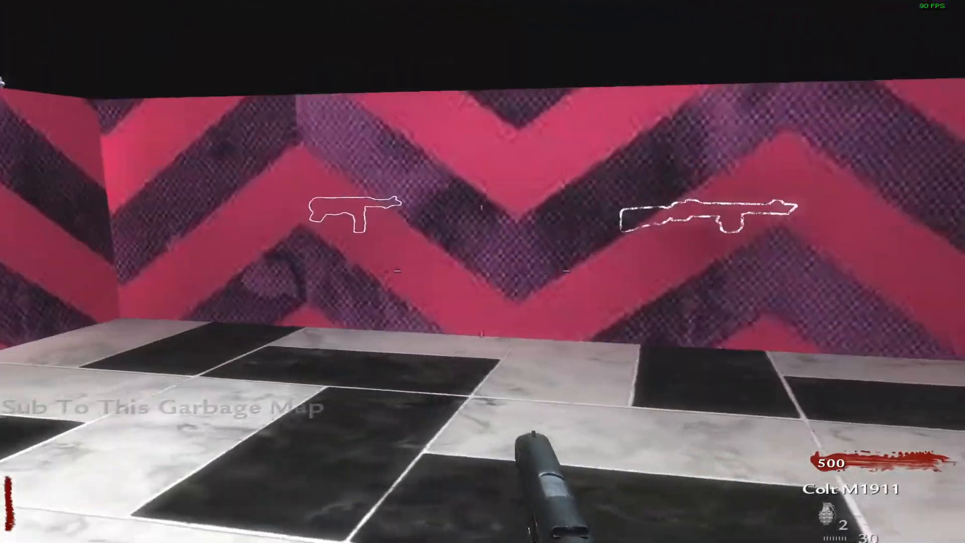
key("w")
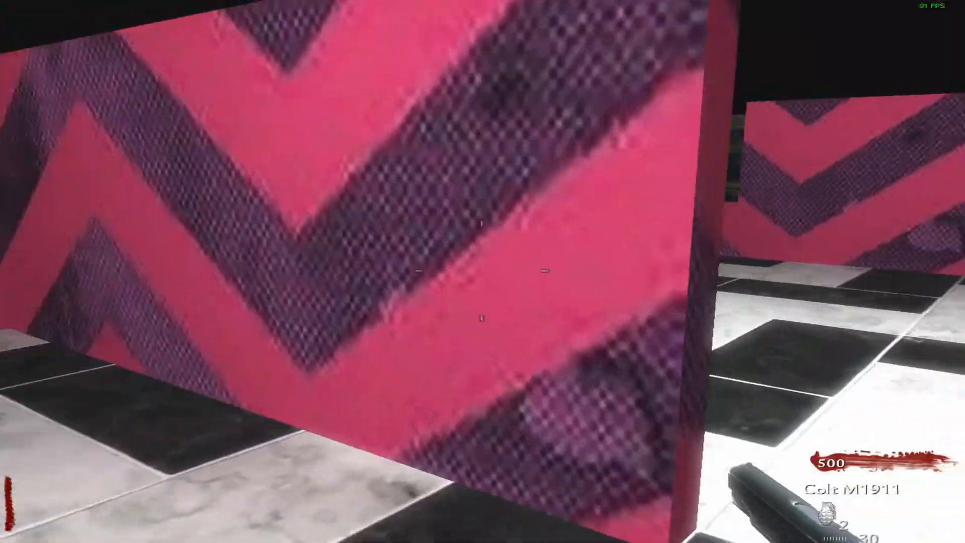
left_click(481, 271)
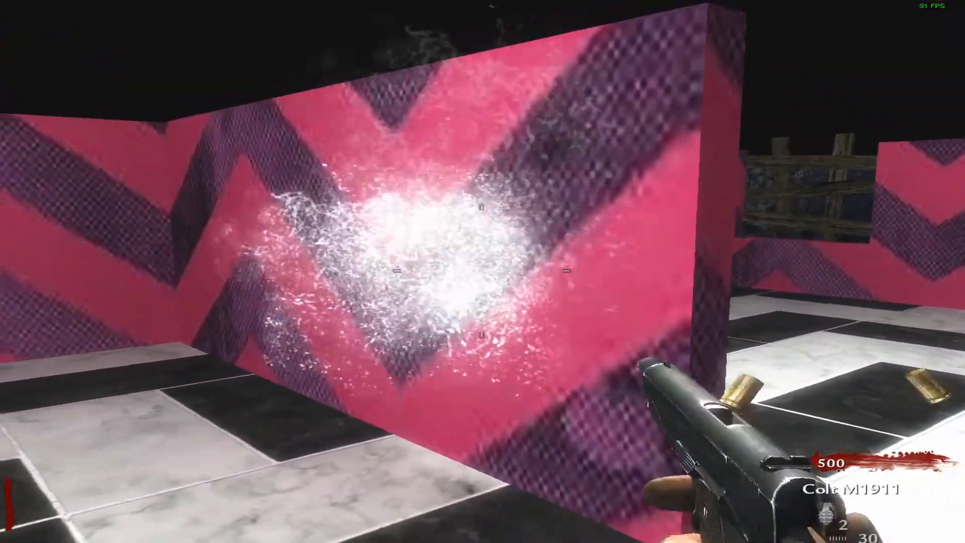
key("r")
key("w")
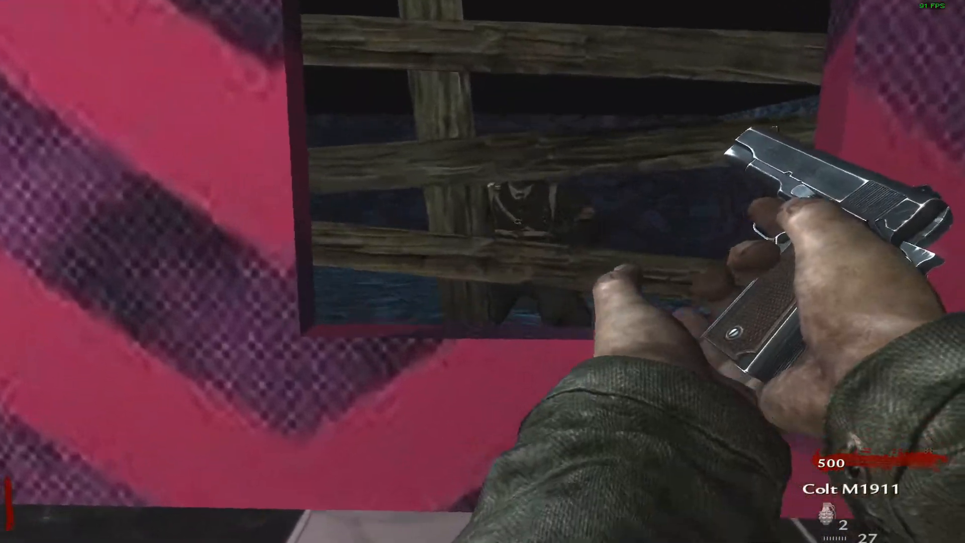
right_click(482, 272)
left_click(482, 271)
left_click(483, 272)
left_click(482, 272)
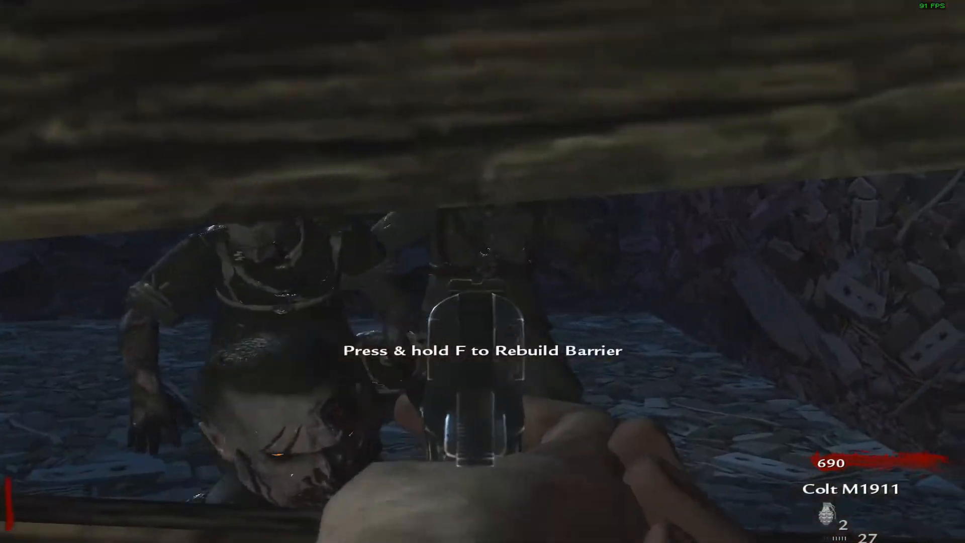
left_click(482, 272)
left_click(482, 271)
left_click(482, 272)
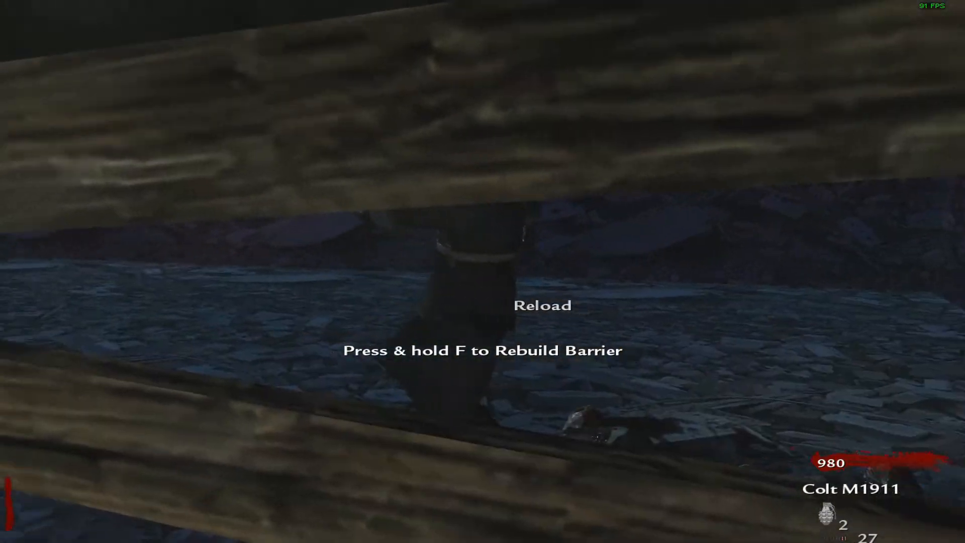
key("w")
key("r")
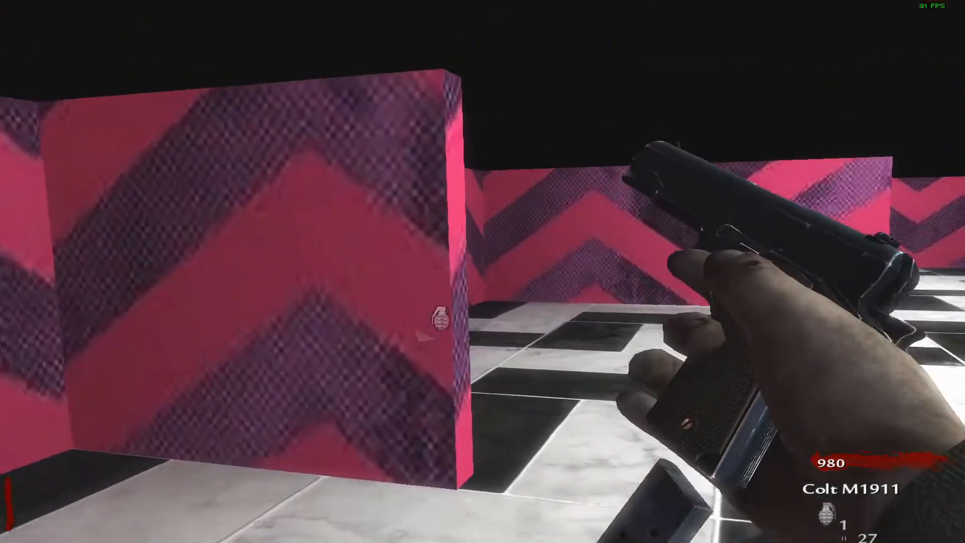
key("f")
key("s")
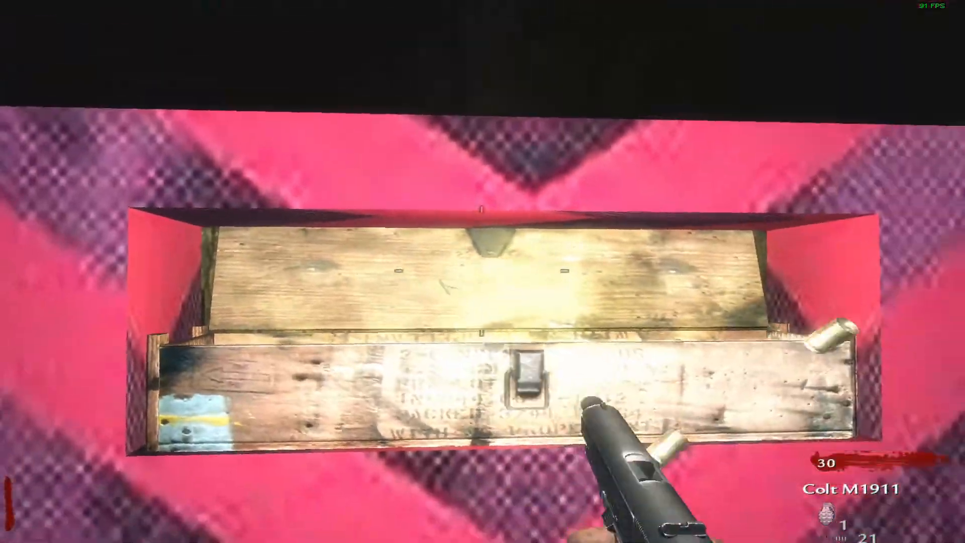
key("r")
key("w")
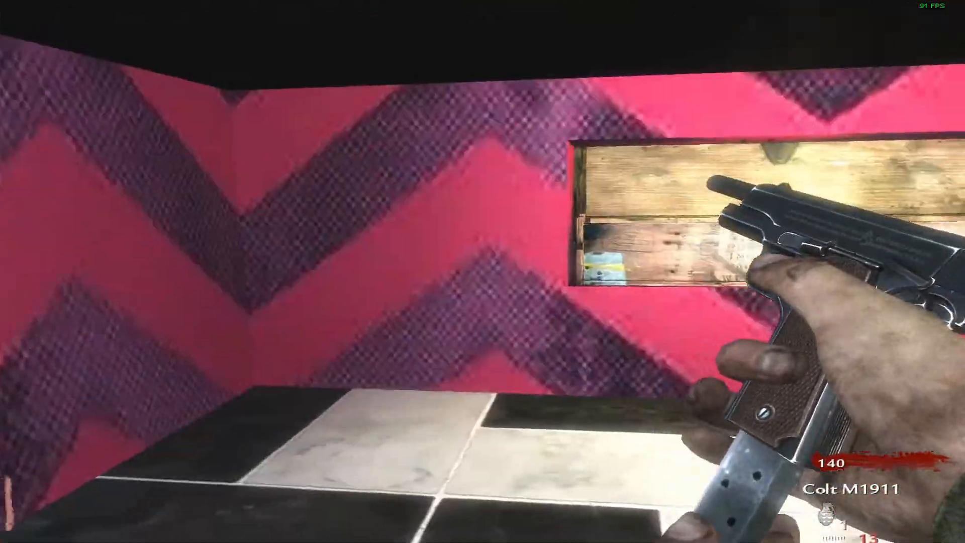
Walk through the map's rooms and examine how the custom textures look on the walls and floor
key("f")
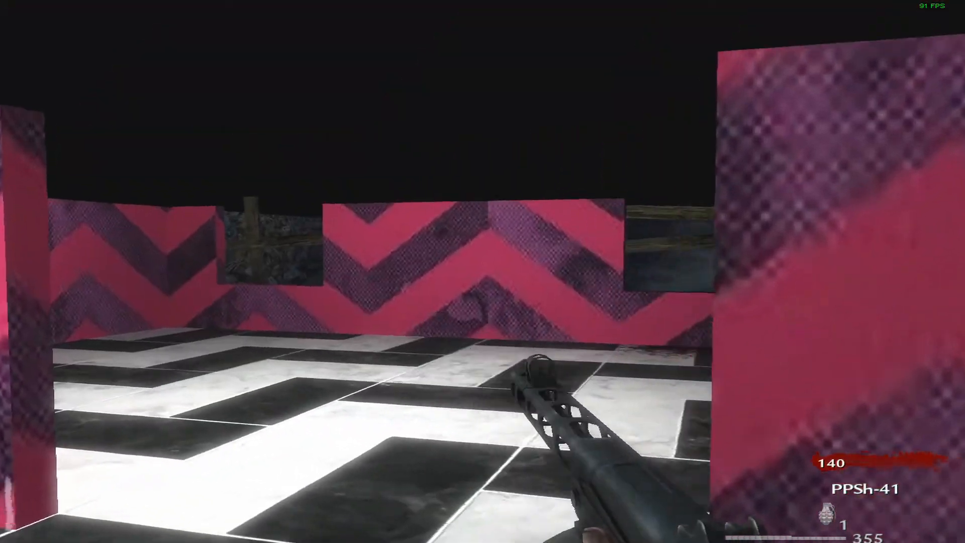
key("w")
key("w")
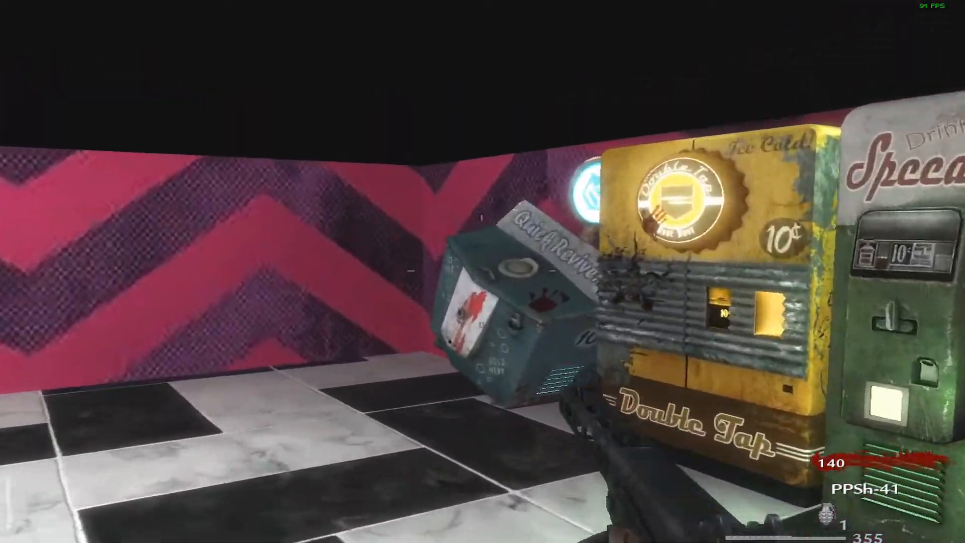
key("w")
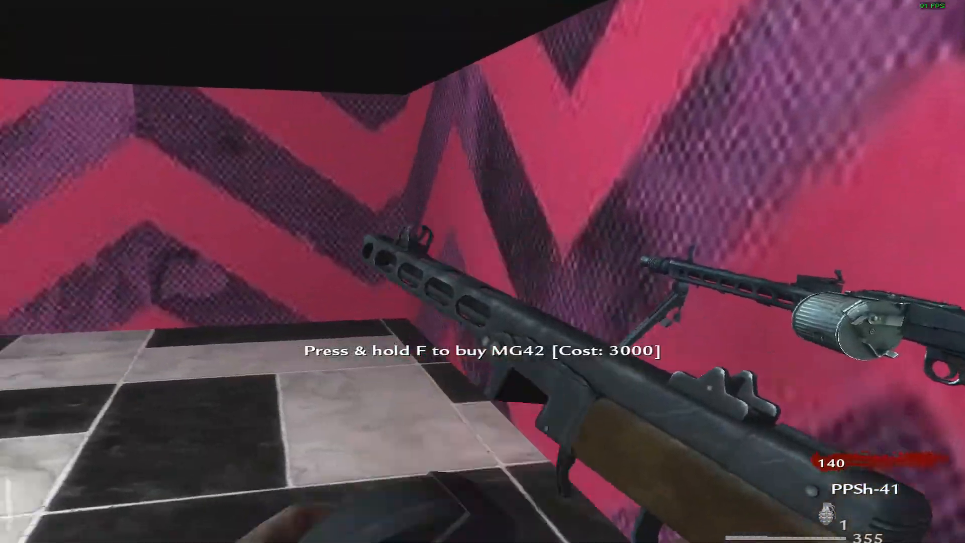
key("w")
key("1")
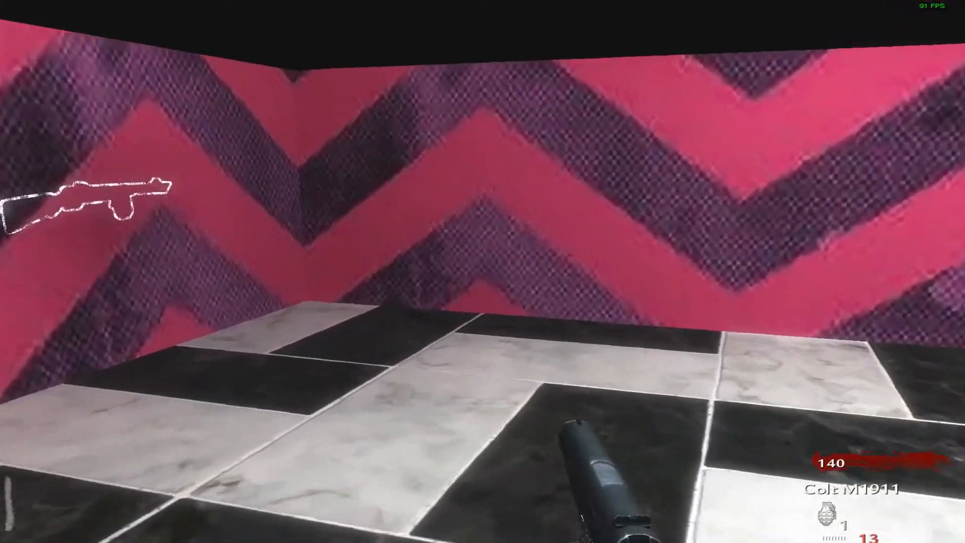
key("w")
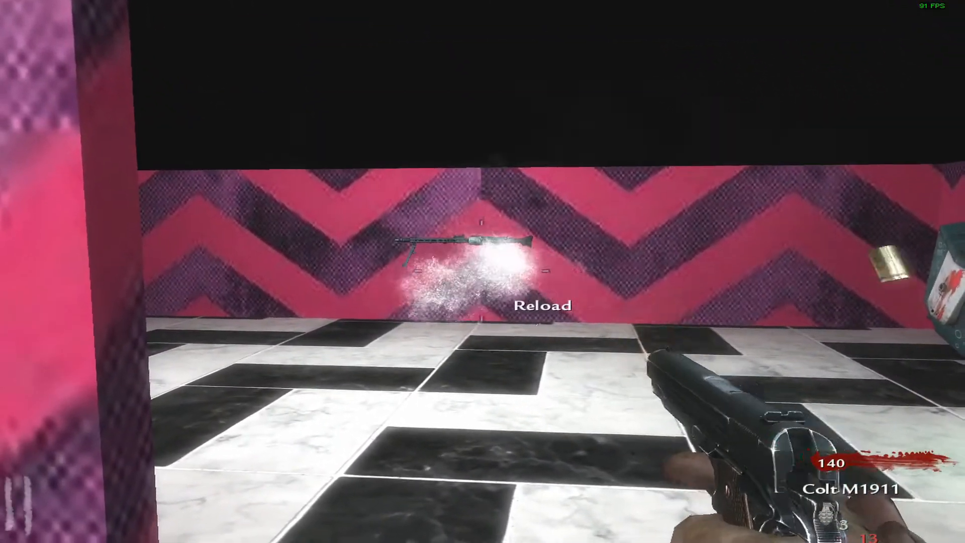
key("r")
key("w")
Switch to the PPSh-41, shoot the zombies at the boarded window barriers, and reload the weapon
key("1")
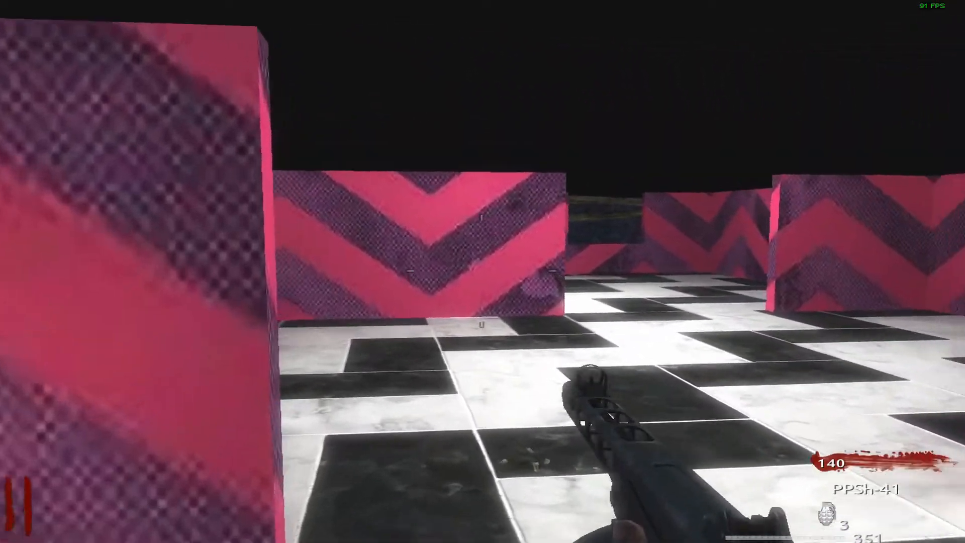
left_click(482, 272)
key("w")
key("r")
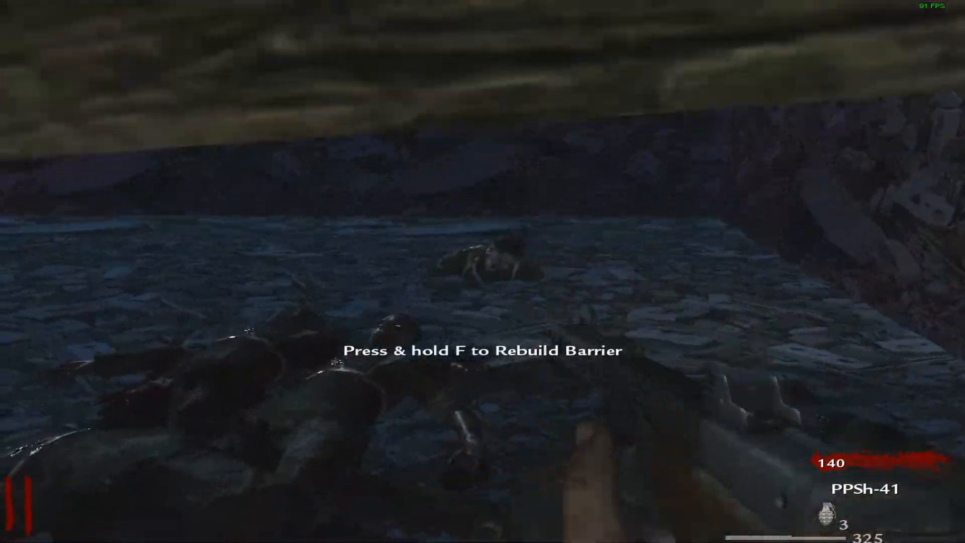
left_click(482, 272)
left_click(483, 271)
key("w")
right_click(483, 272)
left_click(482, 272)
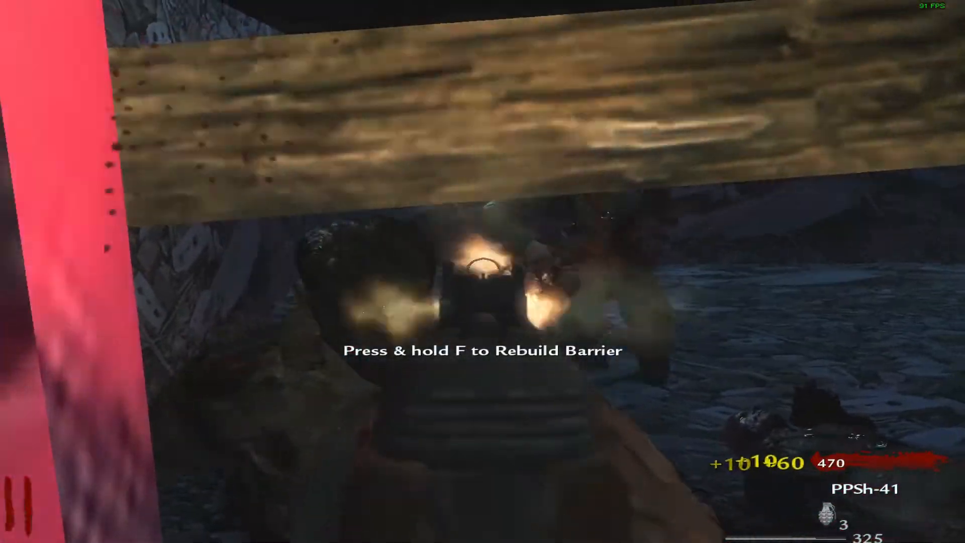
key("r")
Walk back through the pink-walled room and pause the game
key("w")
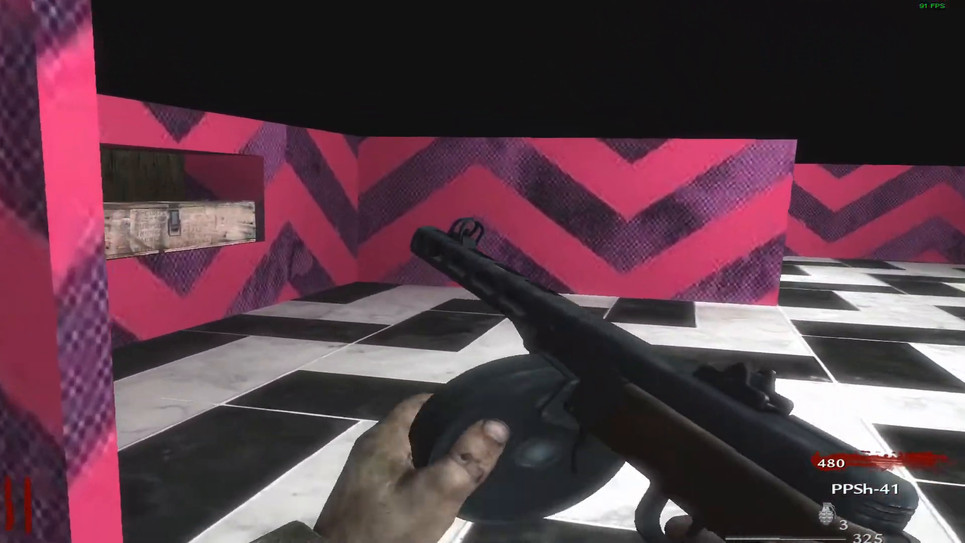
key("w")
key("Escape")
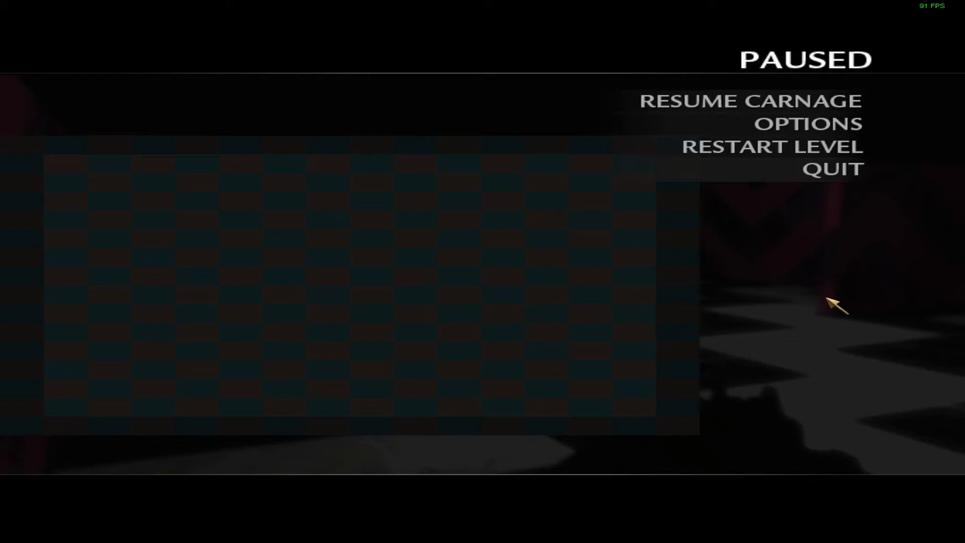